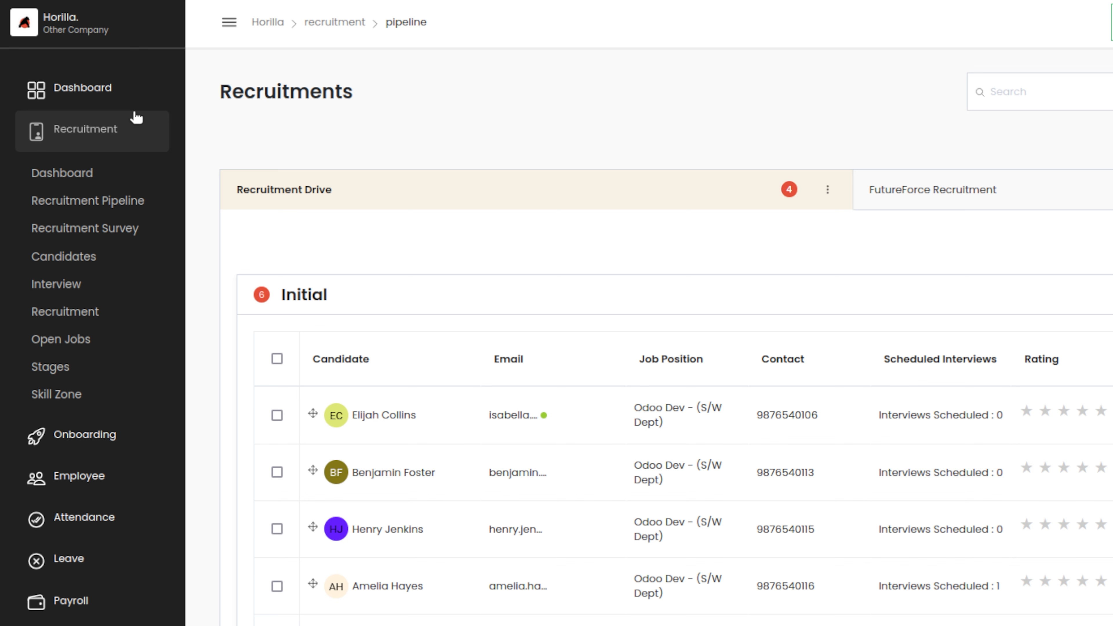
Reload the recruitment pipeline page and scroll through the candidate list
click(102, 204)
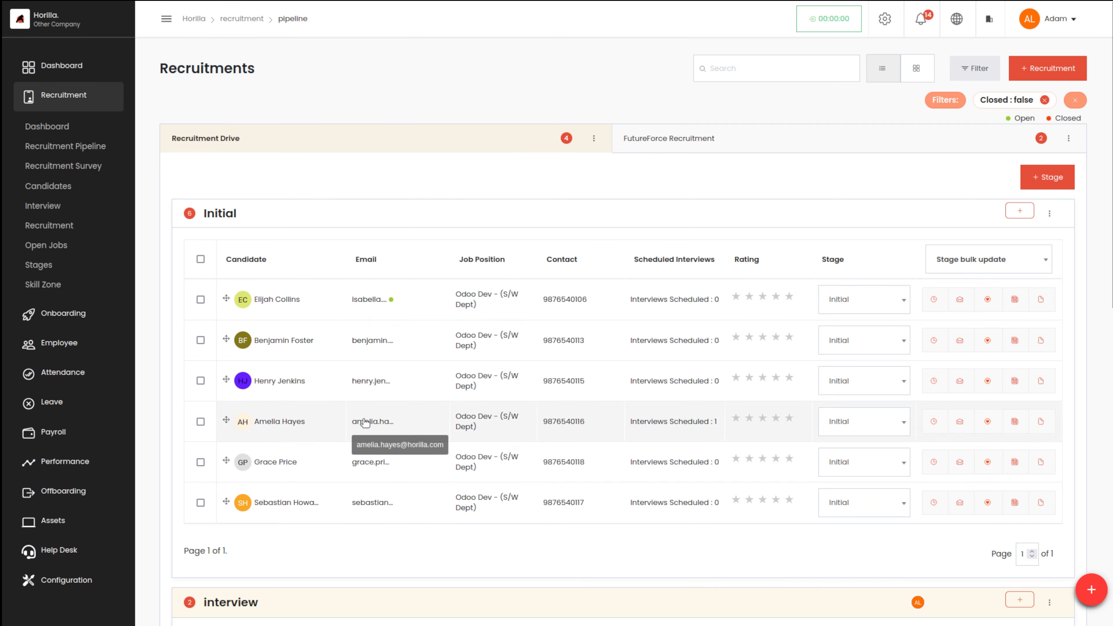
scroll(363, 423, down, 10)
scroll(363, 422, up, 10)
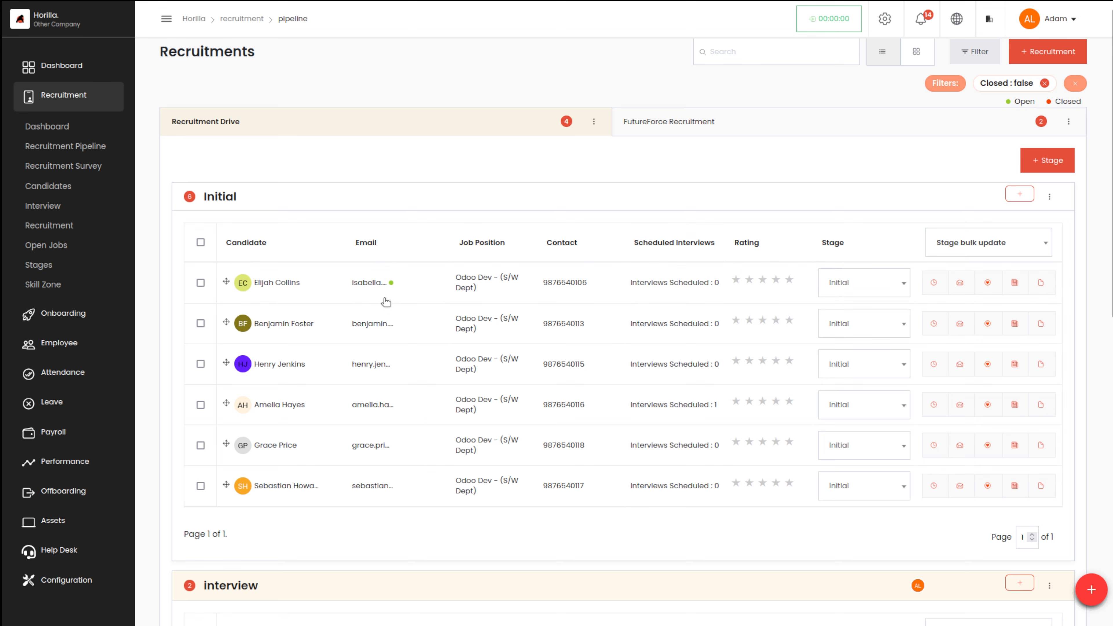
Send the second Initial candidate an 'Offer Letter' email using the Offer letter template
mouse_move(391, 283)
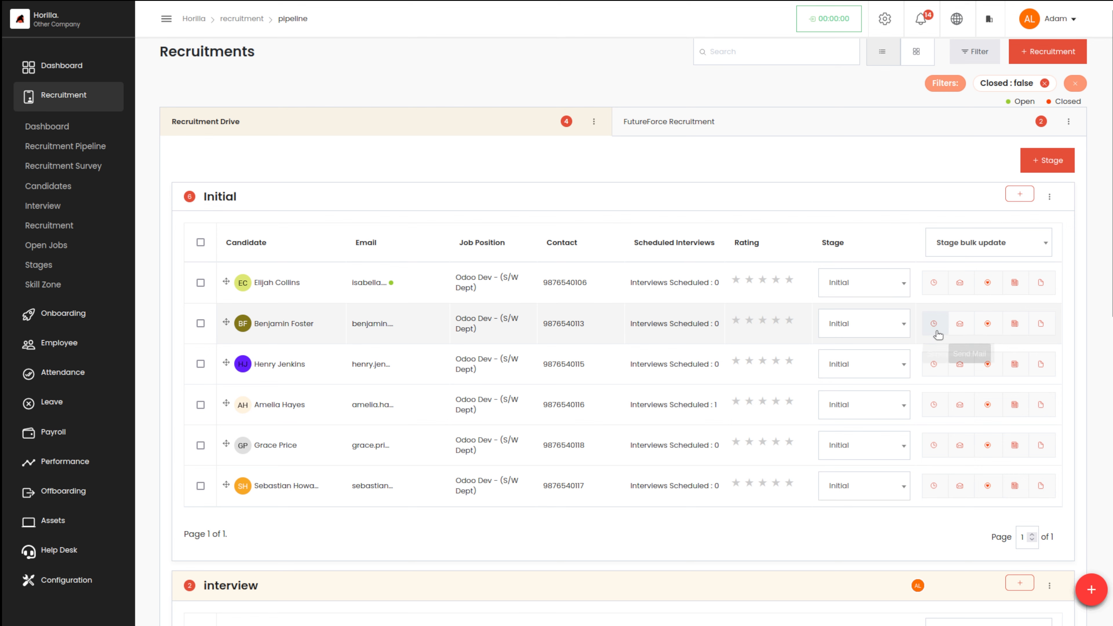
click(957, 334)
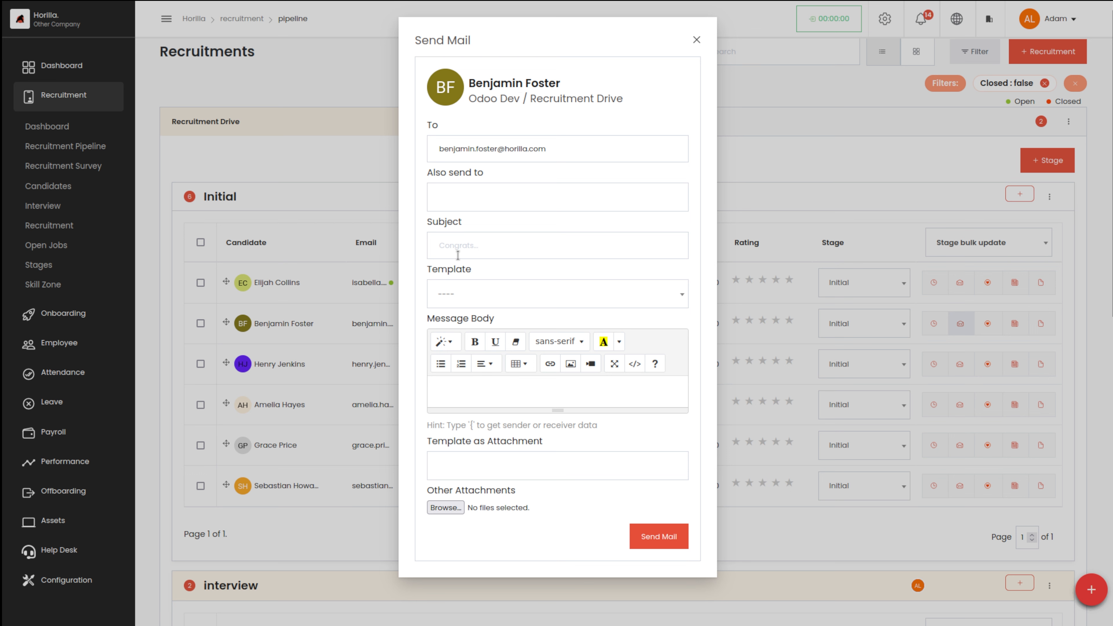
click(457, 245)
text(of)
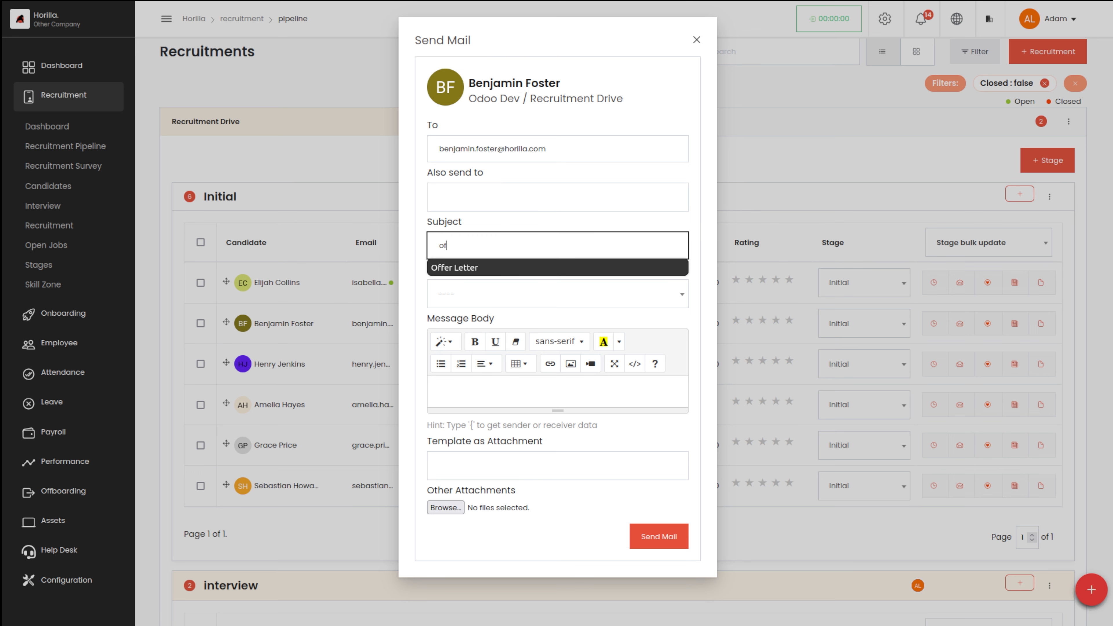
click(457, 266)
click(460, 295)
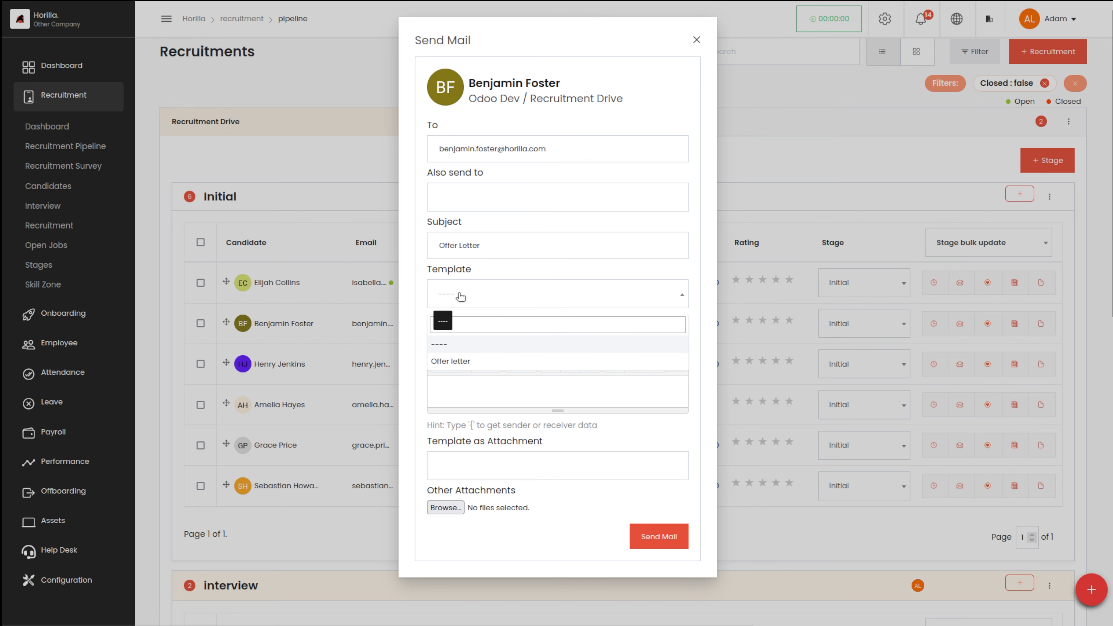
click(471, 362)
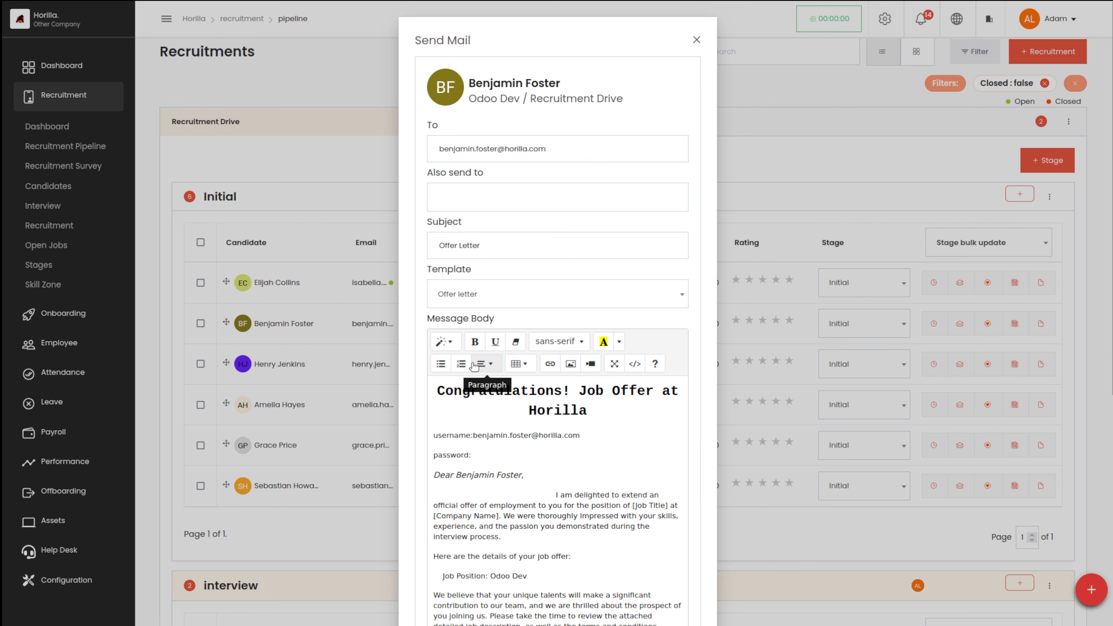
scroll(576, 485, down, 5)
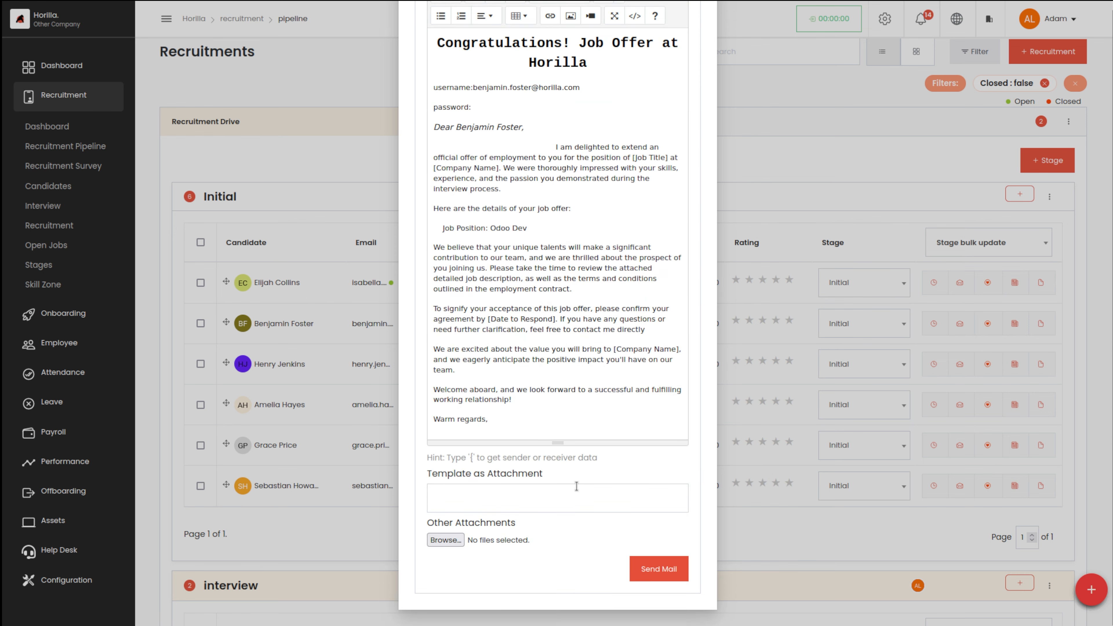
click(662, 572)
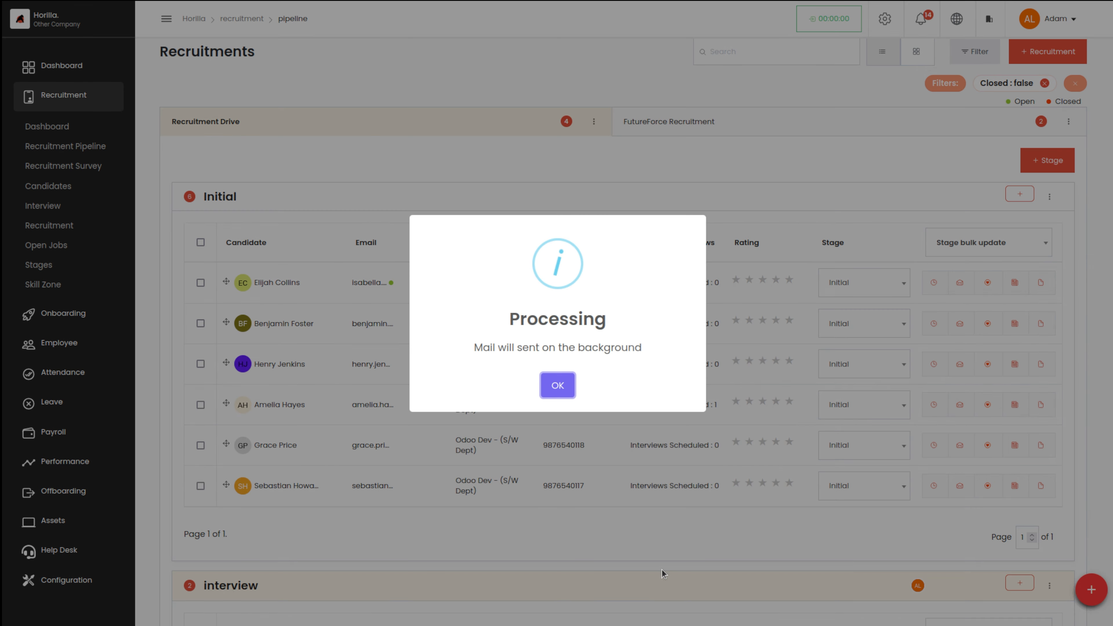
Dismiss the mail-processing notice and confirm the candidate's status dot shows the offer letter sent
click(552, 385)
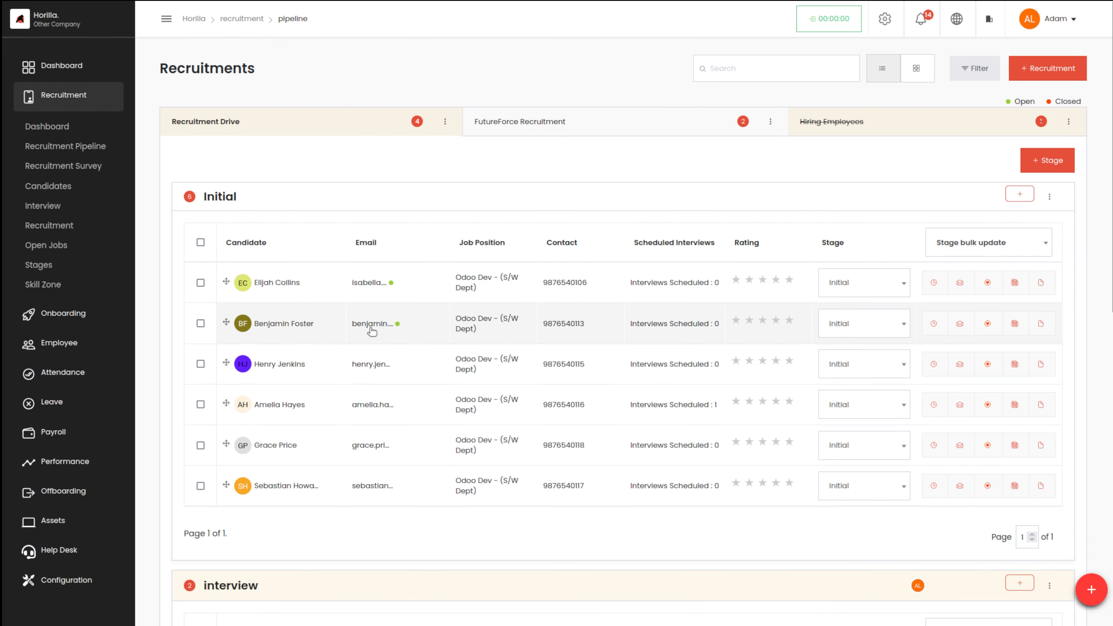
mouse_move(398, 324)
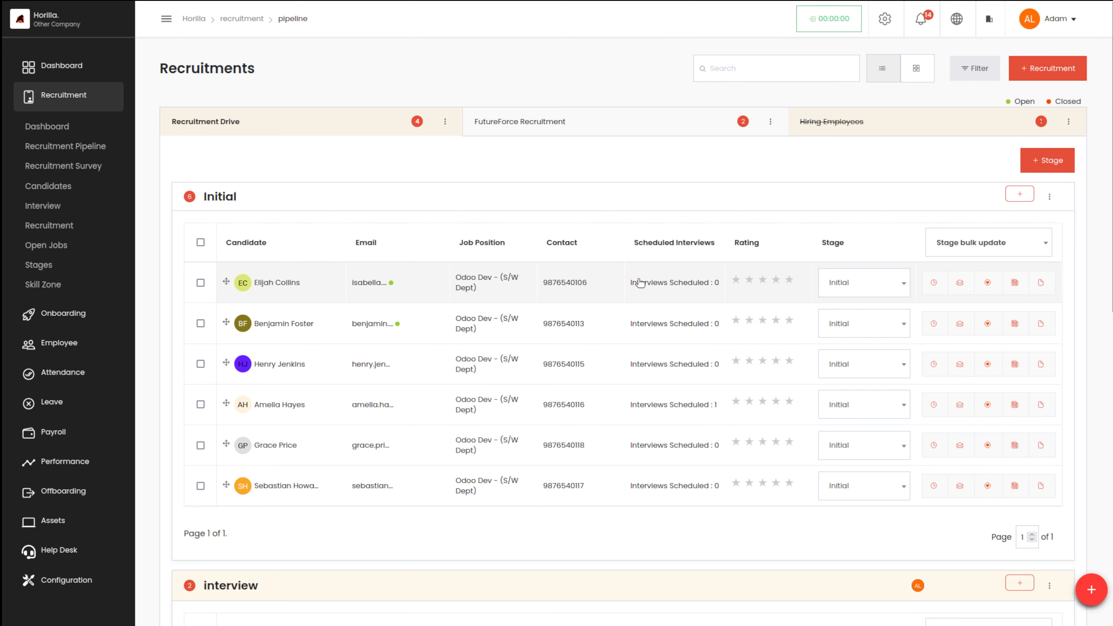
Rate the first Initial-stage candidate three stars in the Rating column
click(761, 281)
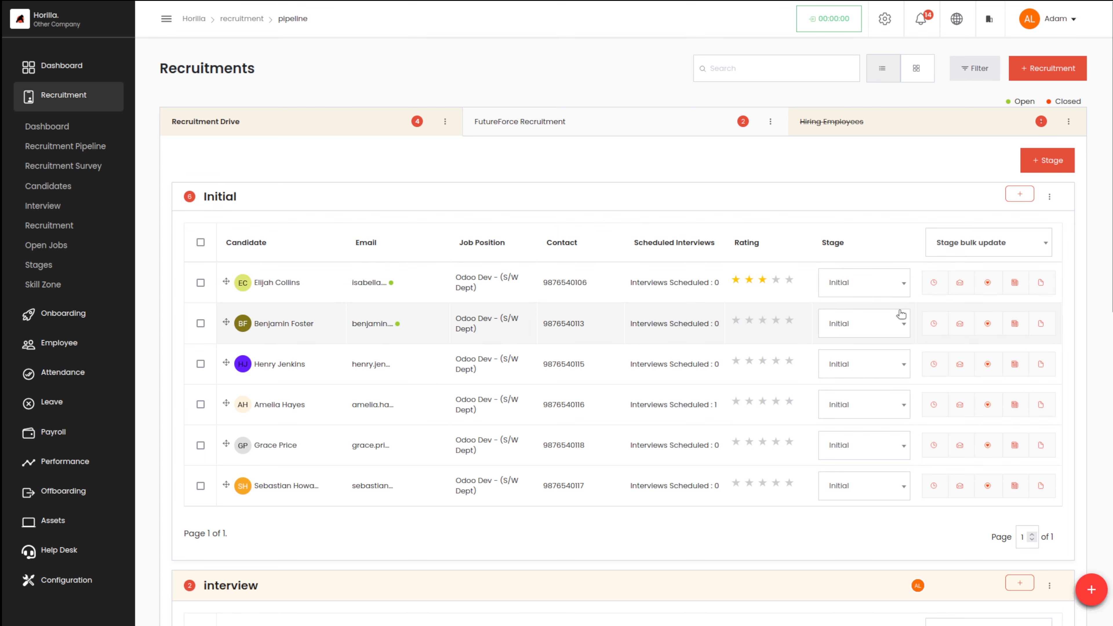
Change the 3-star candidate's stage from Initial to interview and verify it in the pipeline
click(883, 283)
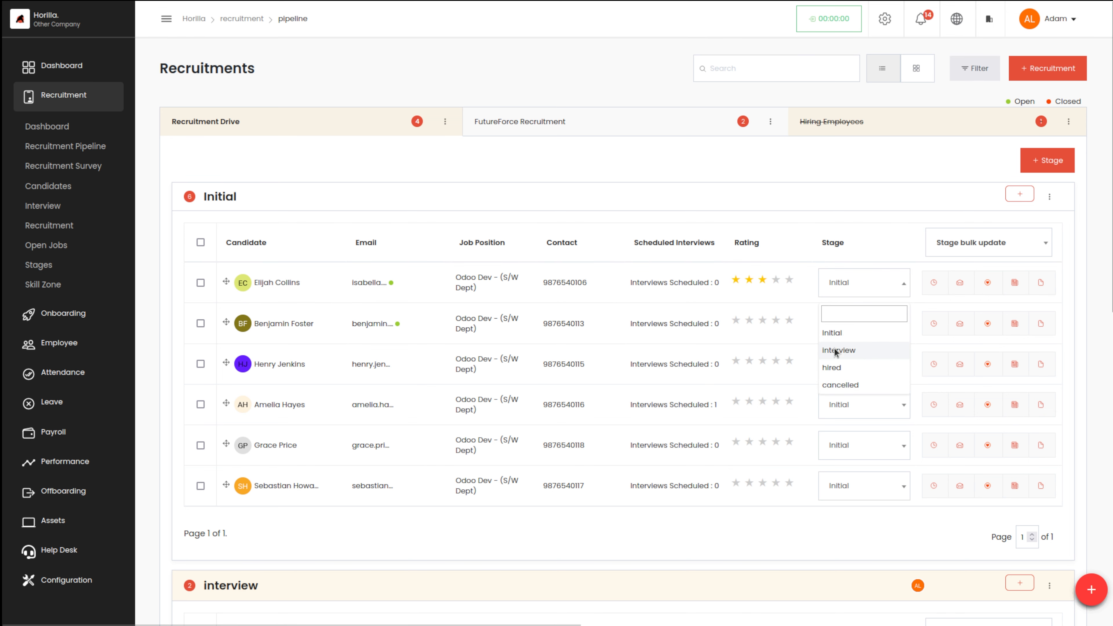
click(854, 350)
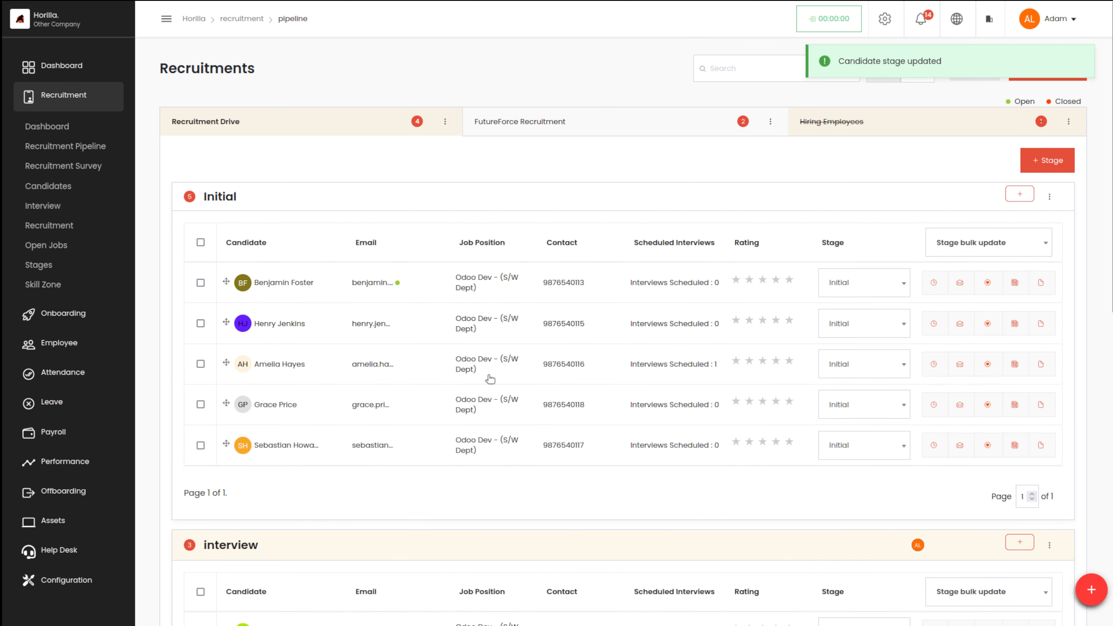
scroll(486, 394, down, 5)
scroll(484, 408, down, 2)
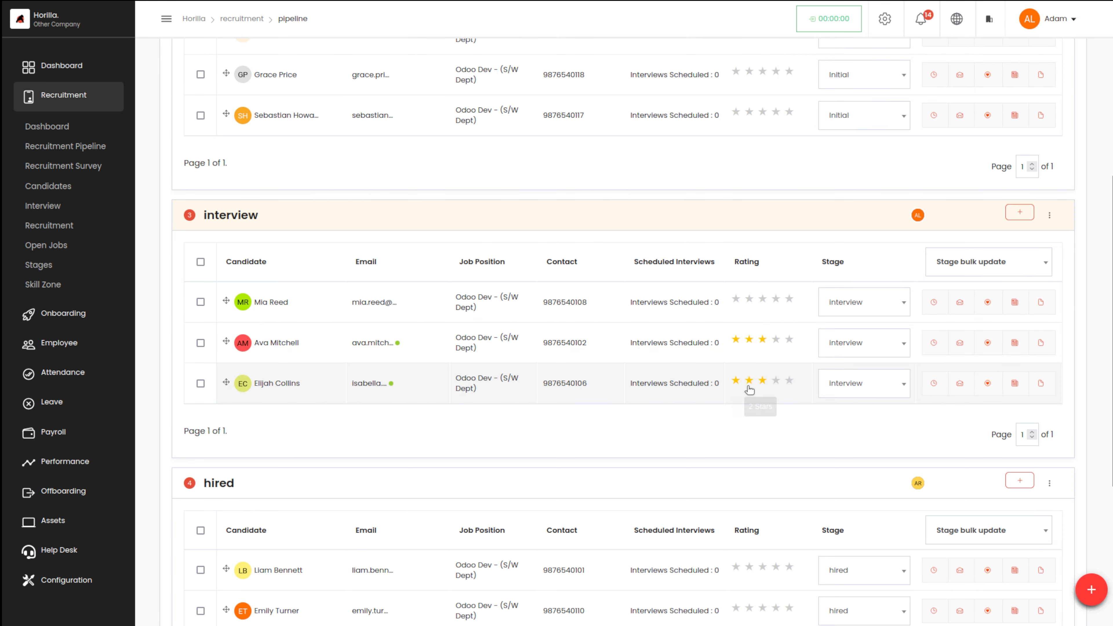
scroll(711, 499, up, 7)
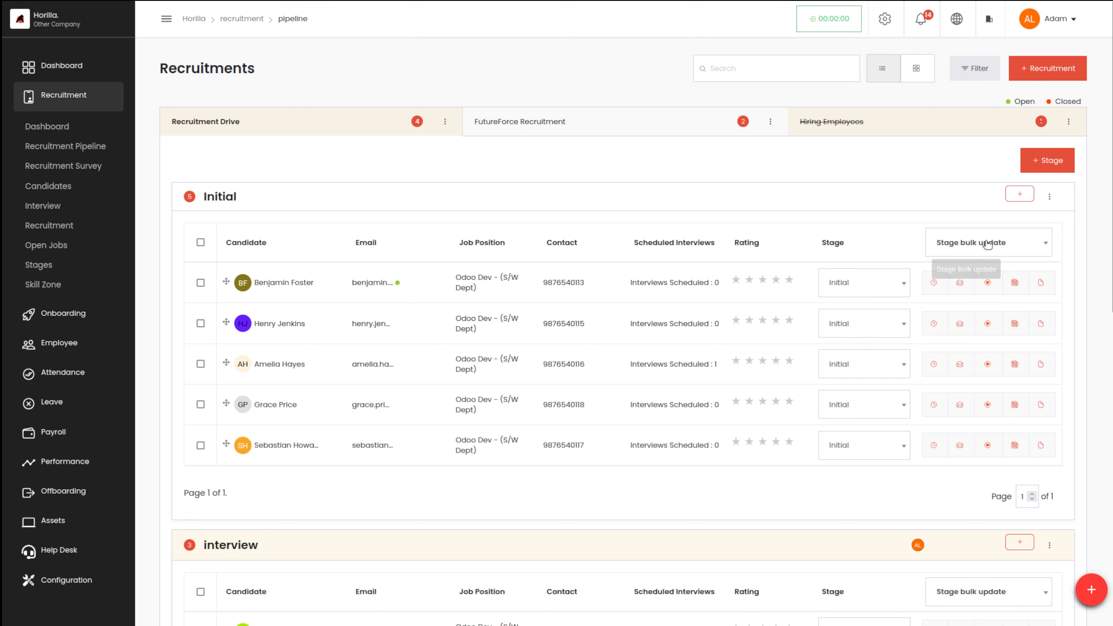
Bulk-update the three checked Initial candidates to the interview stage
click(977, 249)
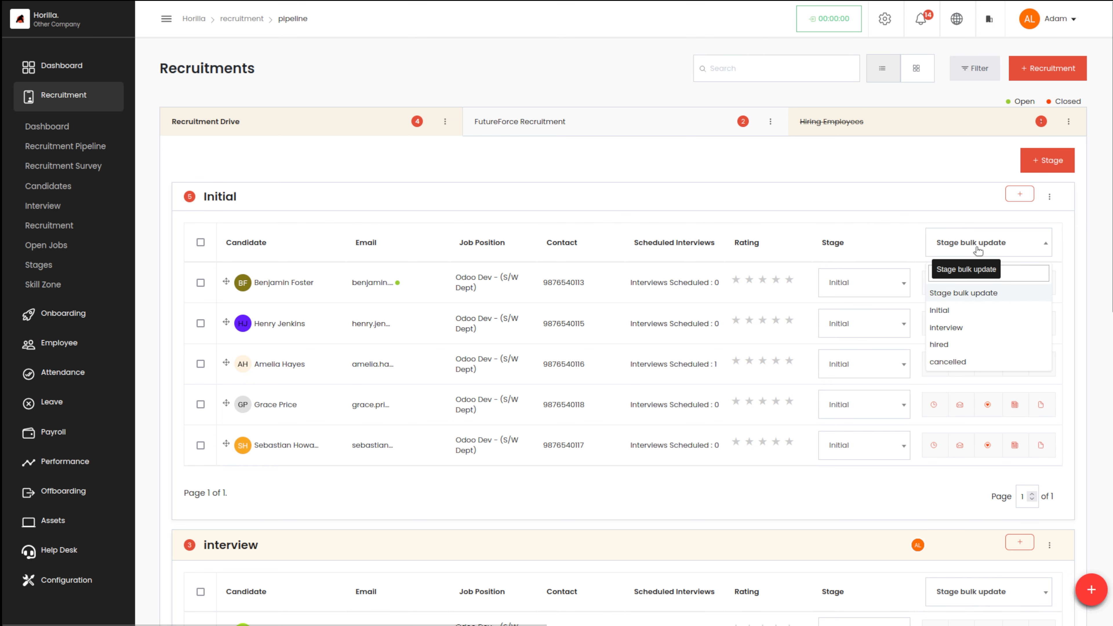
click(828, 219)
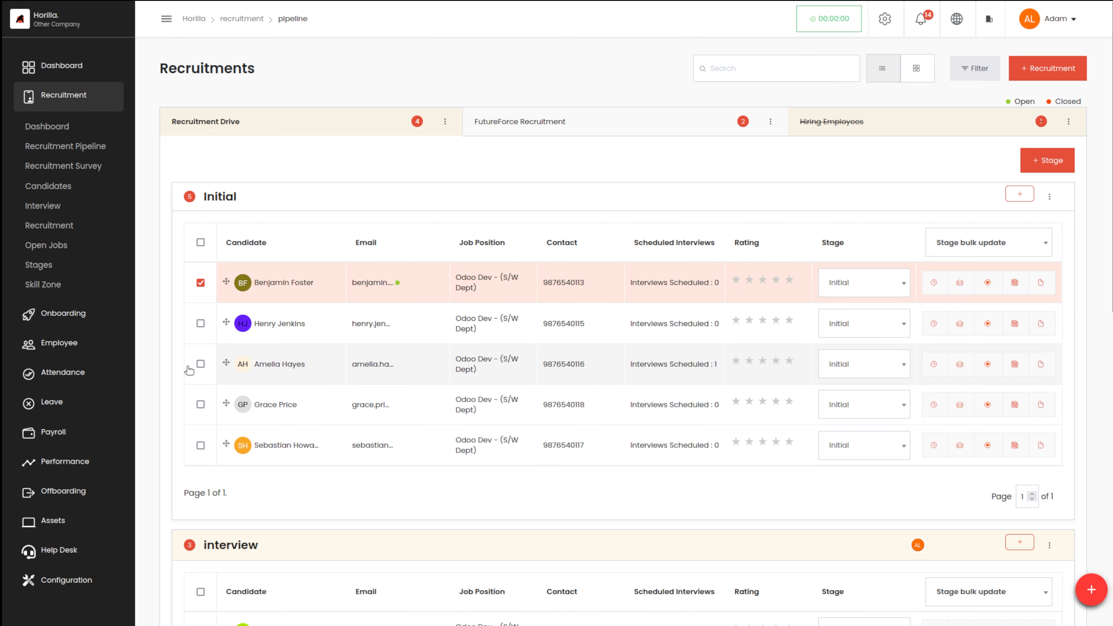
click(201, 324)
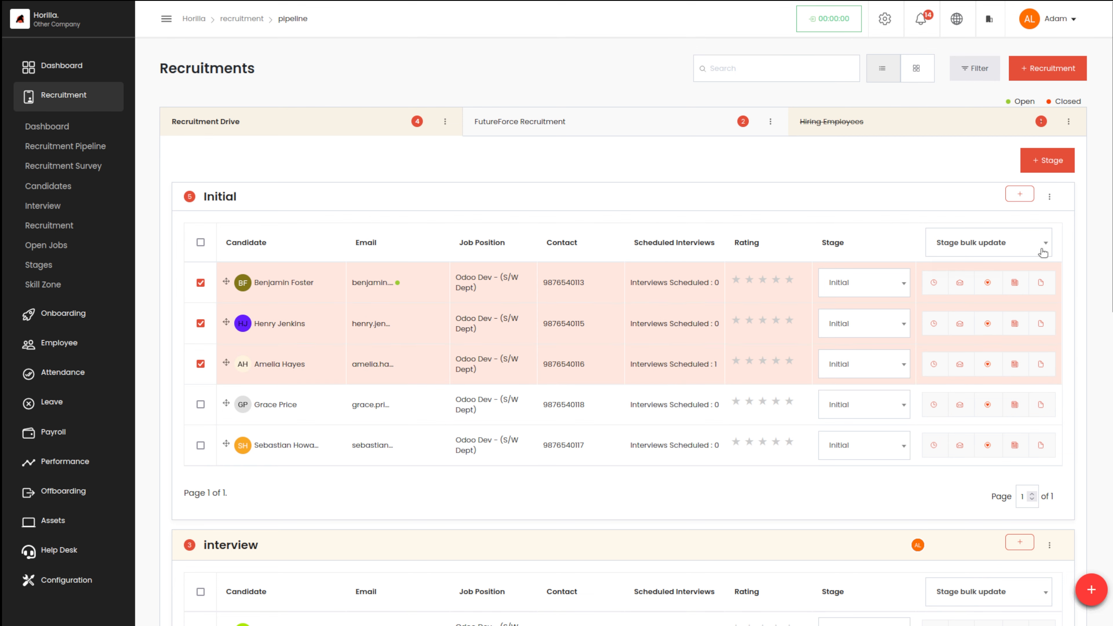
click(1019, 248)
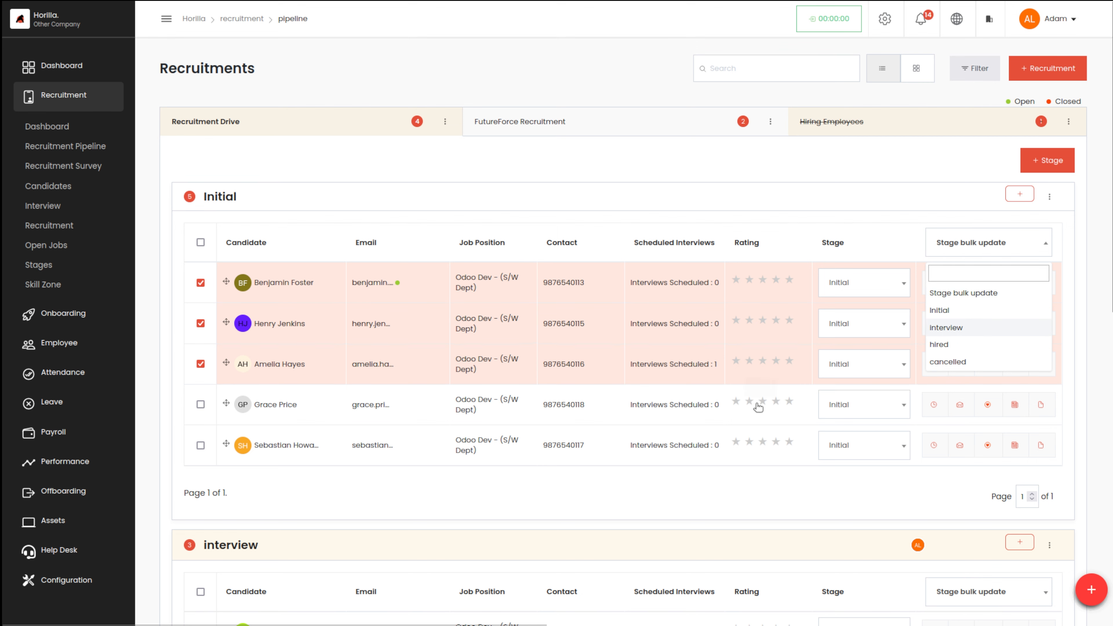
click(948, 326)
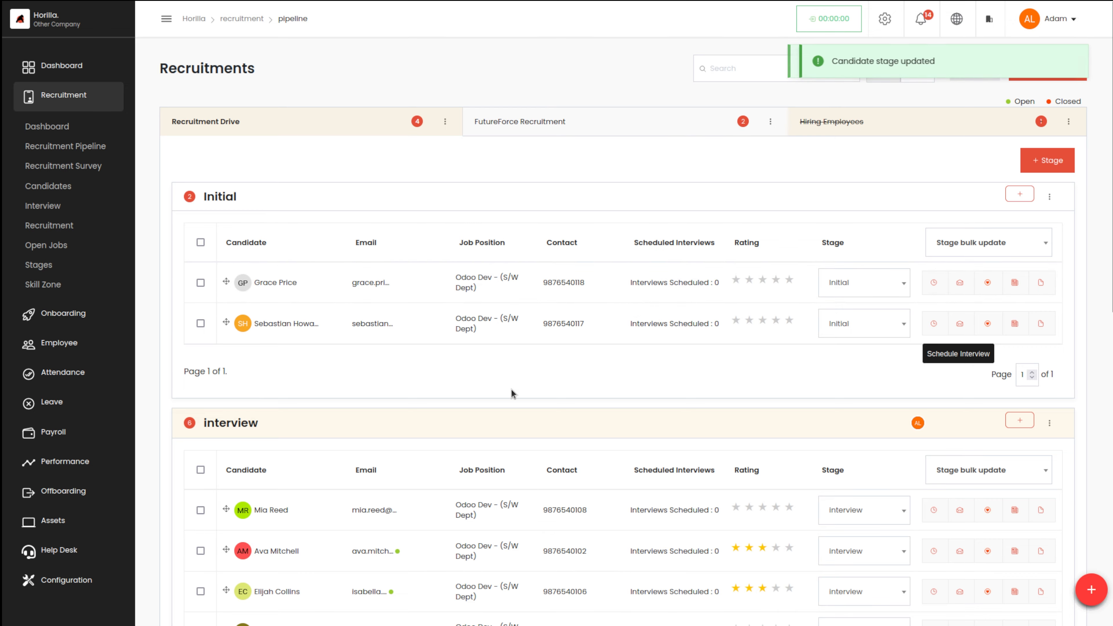
scroll(512, 390, down, 5)
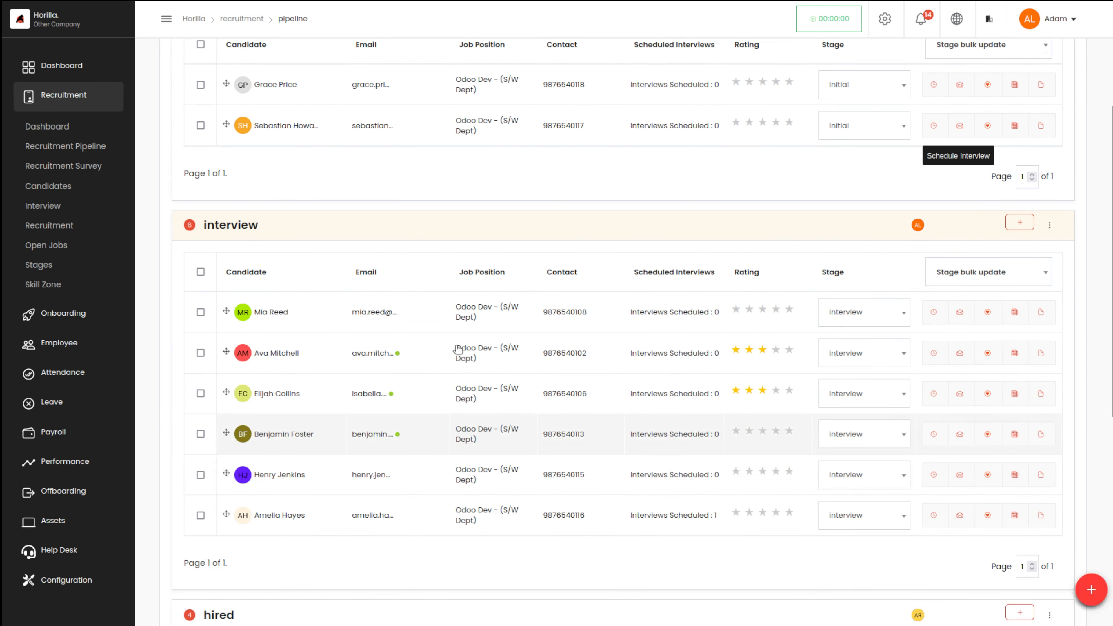
scroll(469, 222, up, 5)
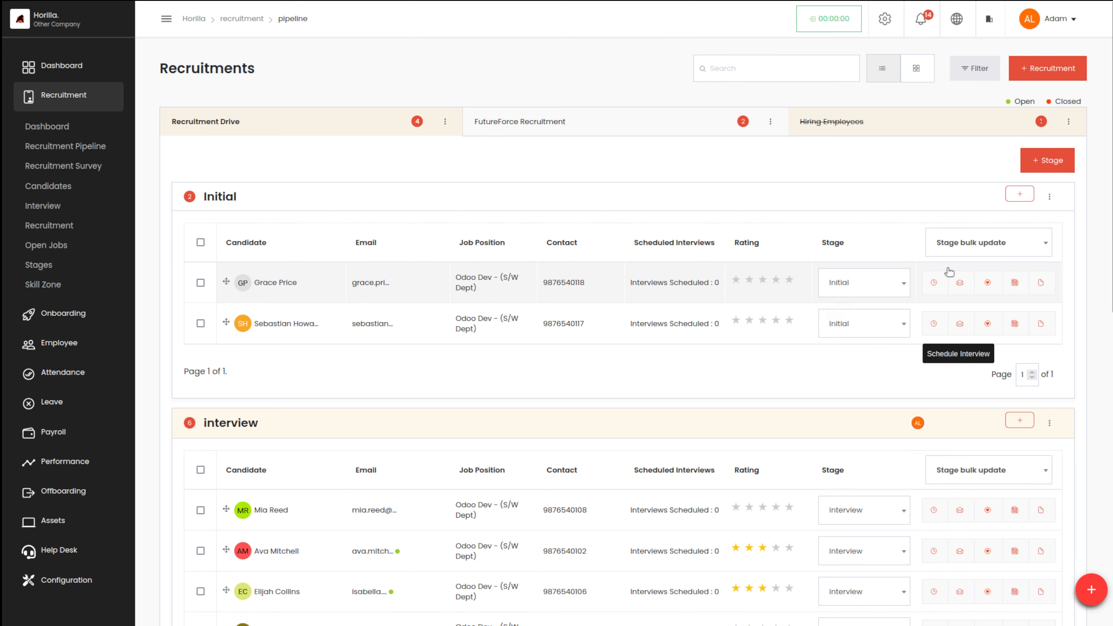
Schedule the interview for 30/08/2024 at 09:00 am with description 'This is your interview date'
click(934, 282)
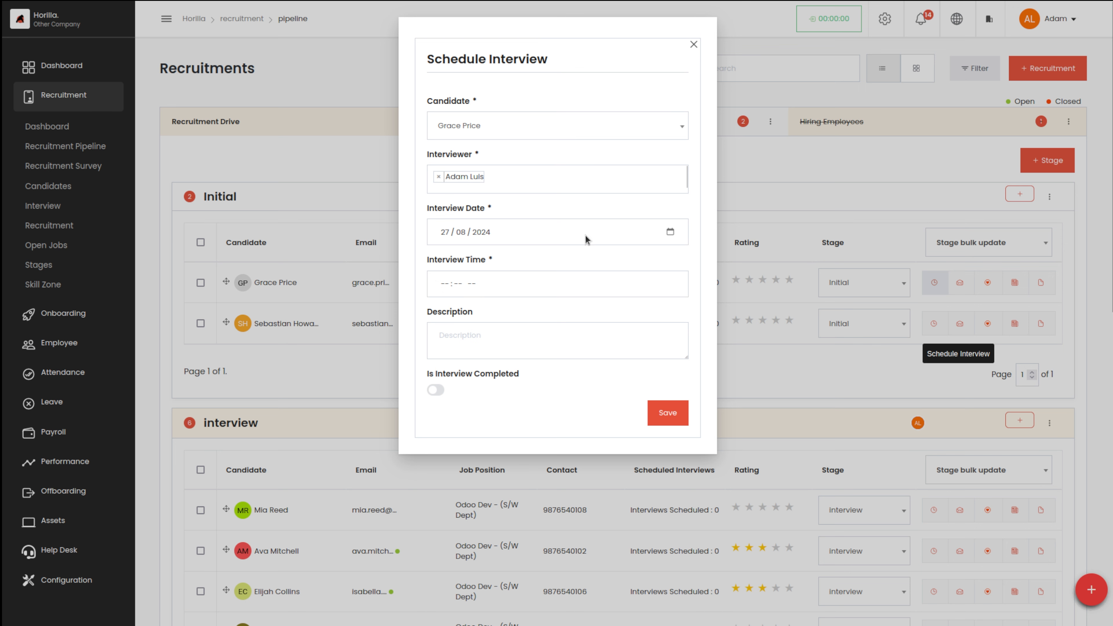
click(669, 230)
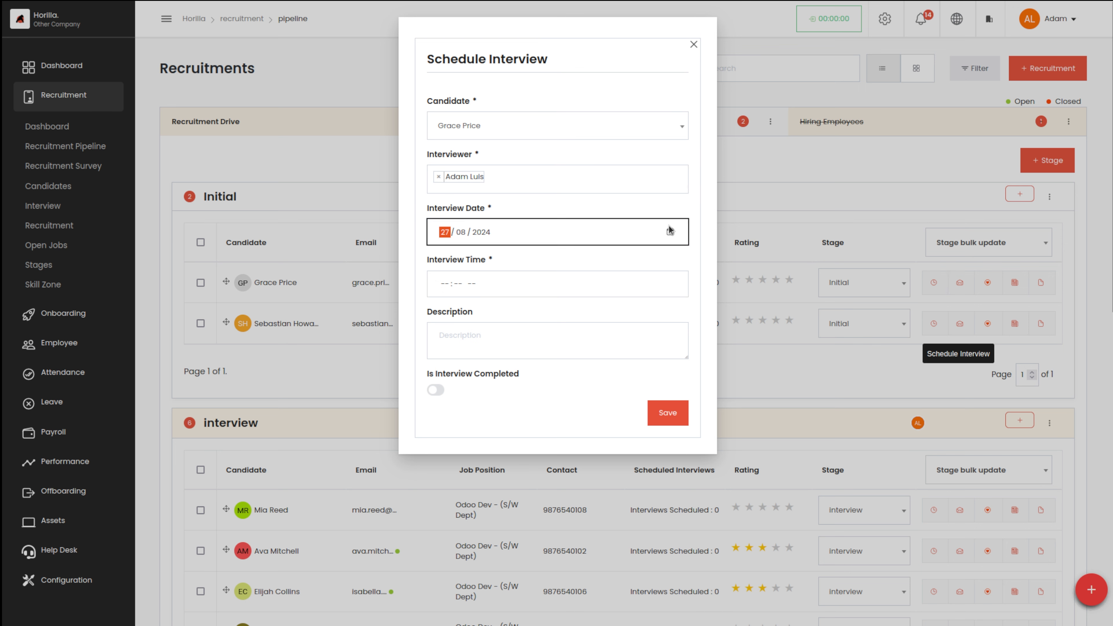
click(670, 231)
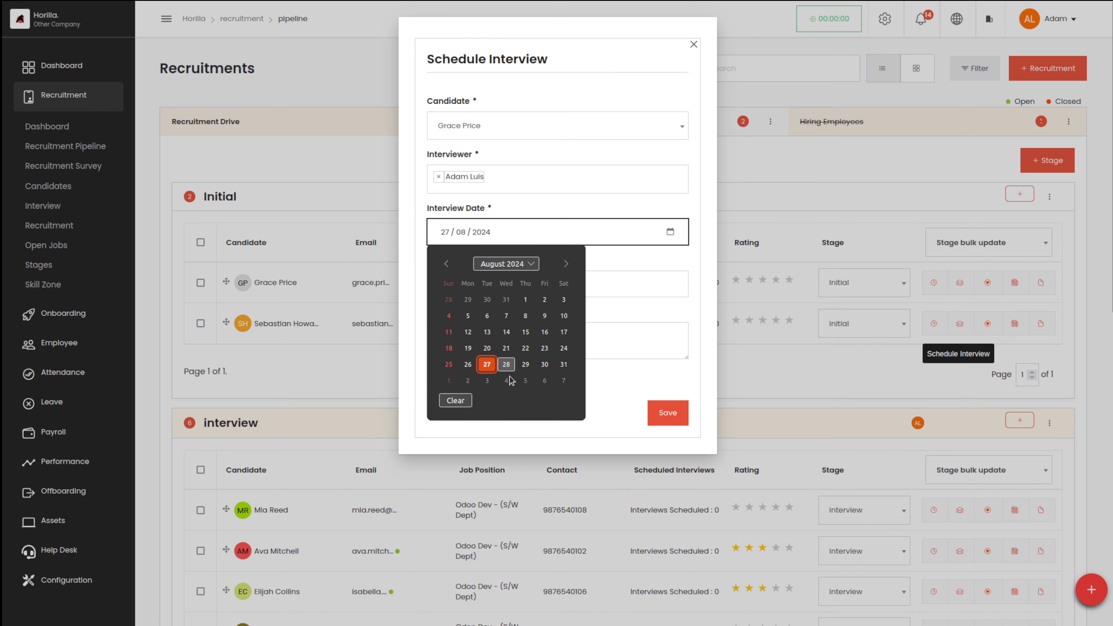
click(544, 365)
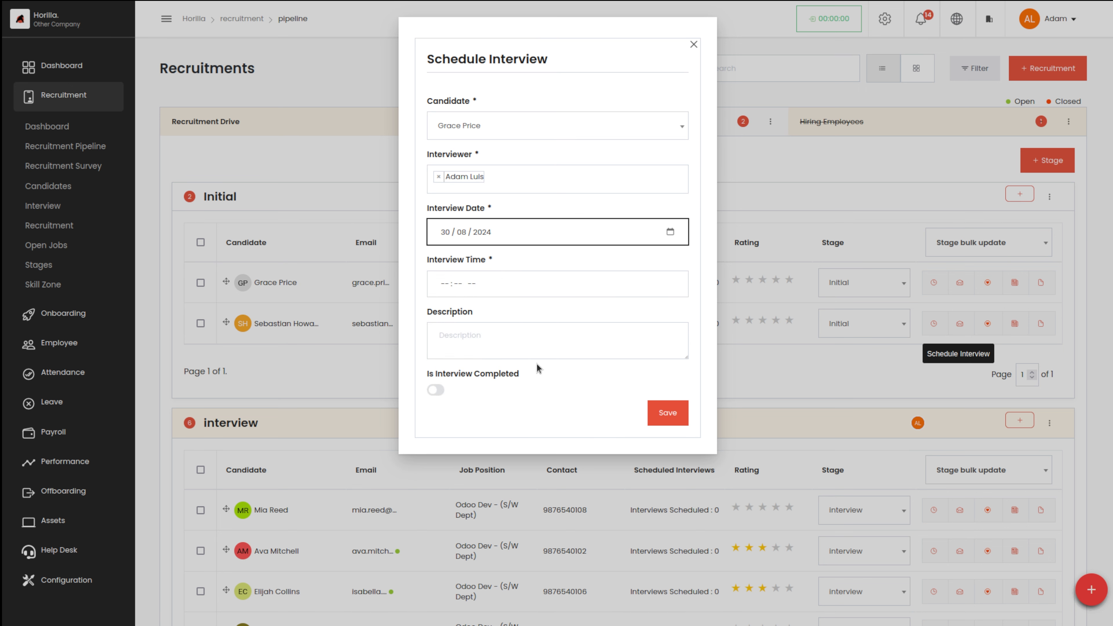
click(497, 290)
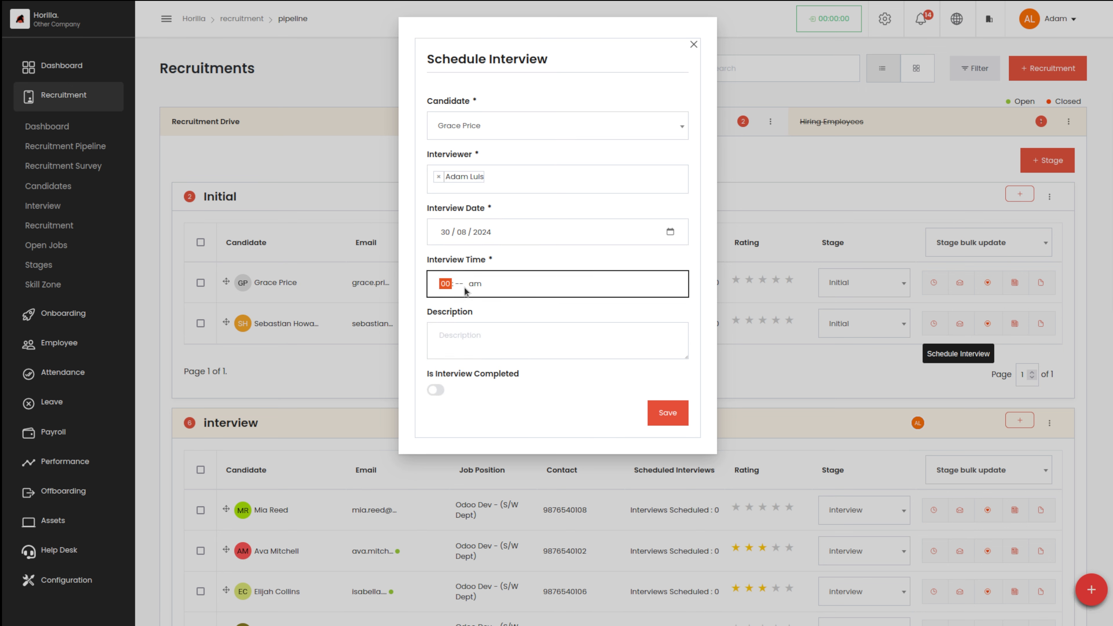
text(09 : 00)
click(504, 333)
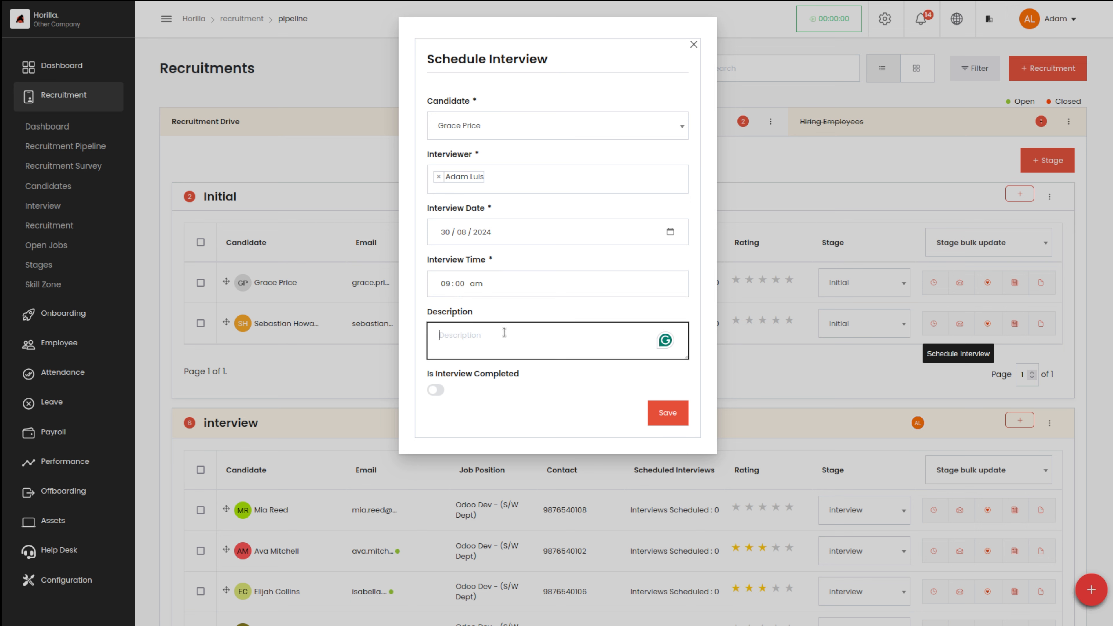
text(Th)
key(BackSpace)
text(your interview date)
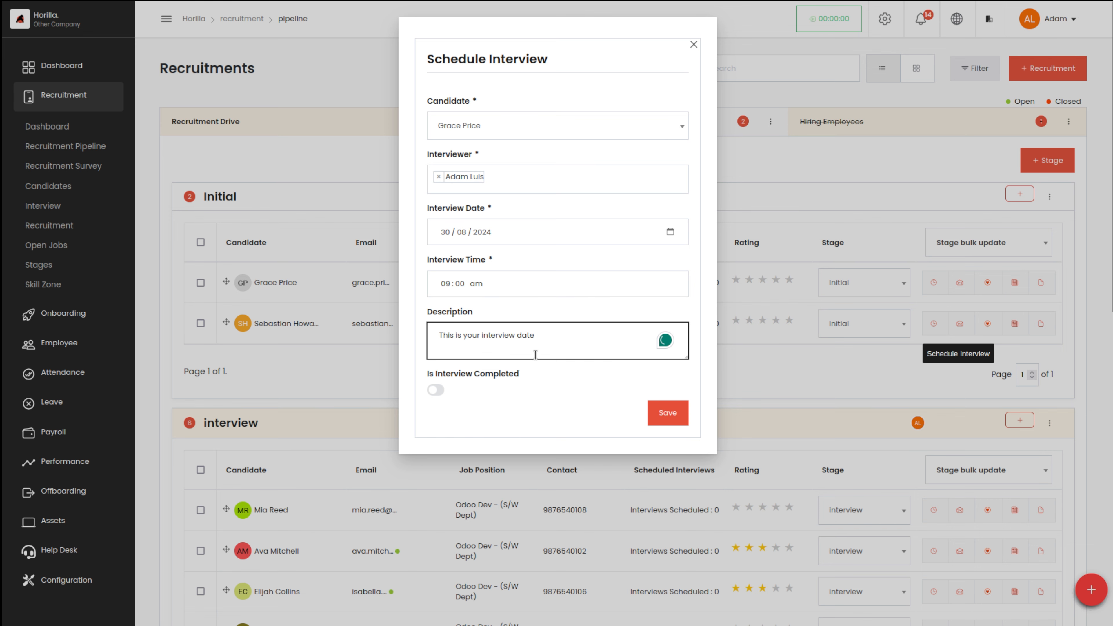
Save the interview, then reopen and close the scheduling form without changes
click(674, 407)
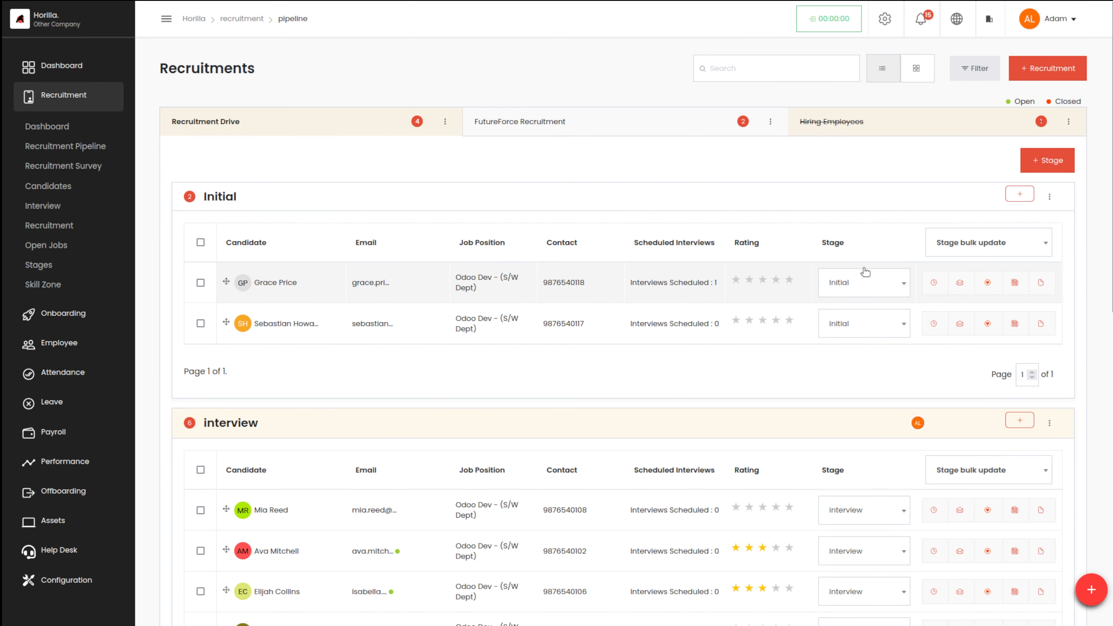
click(933, 282)
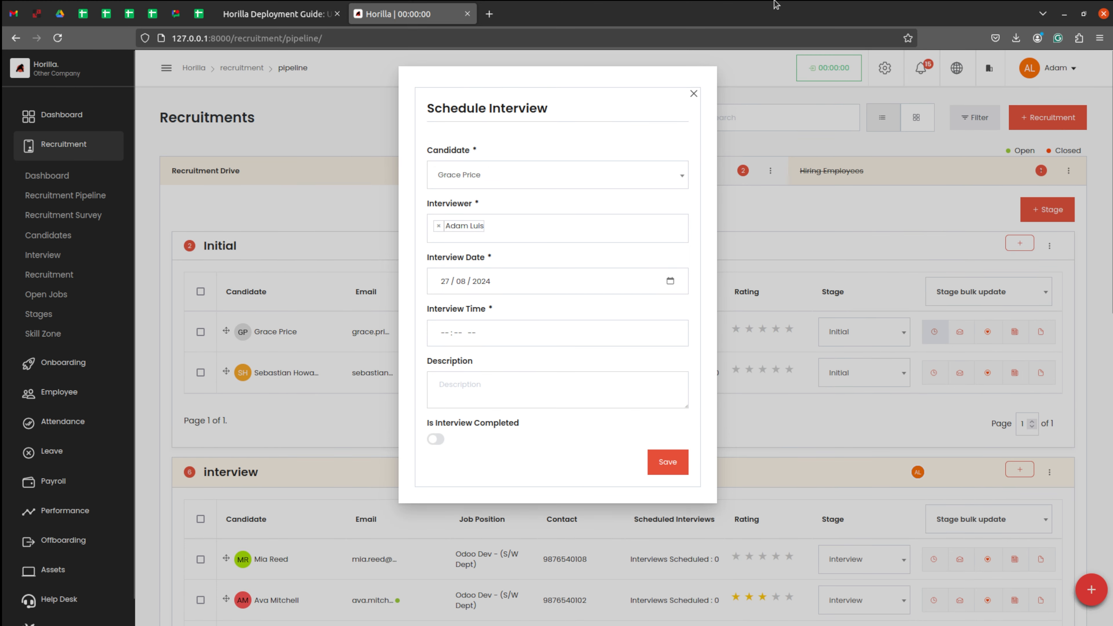
click(695, 46)
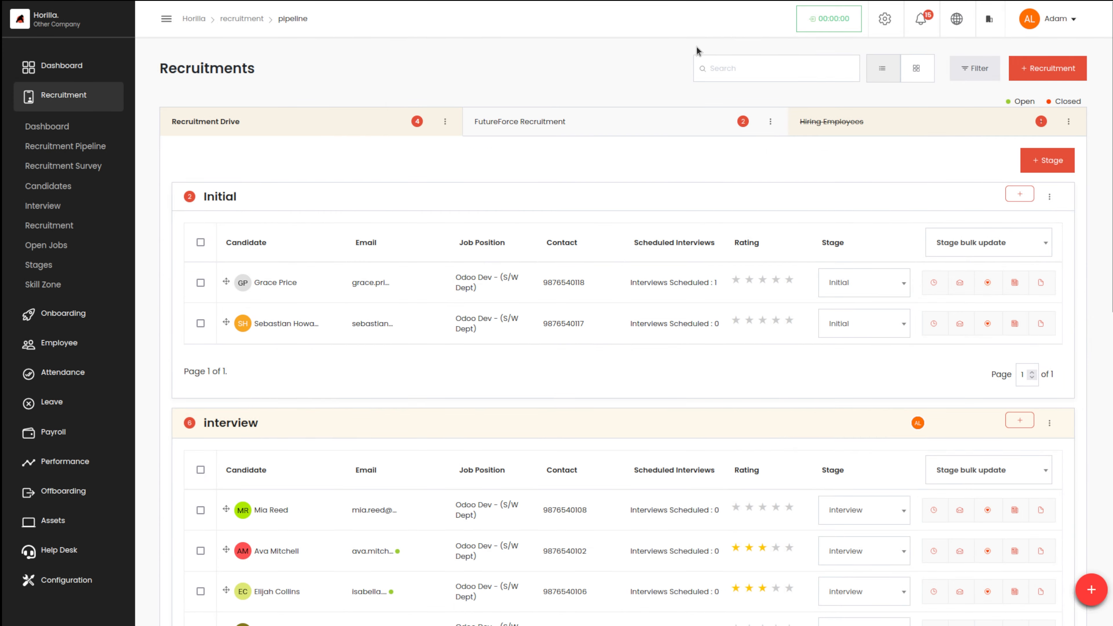
Send the first Initial-stage candidate an 'Offer Letter' email from the Offer letter template
click(960, 284)
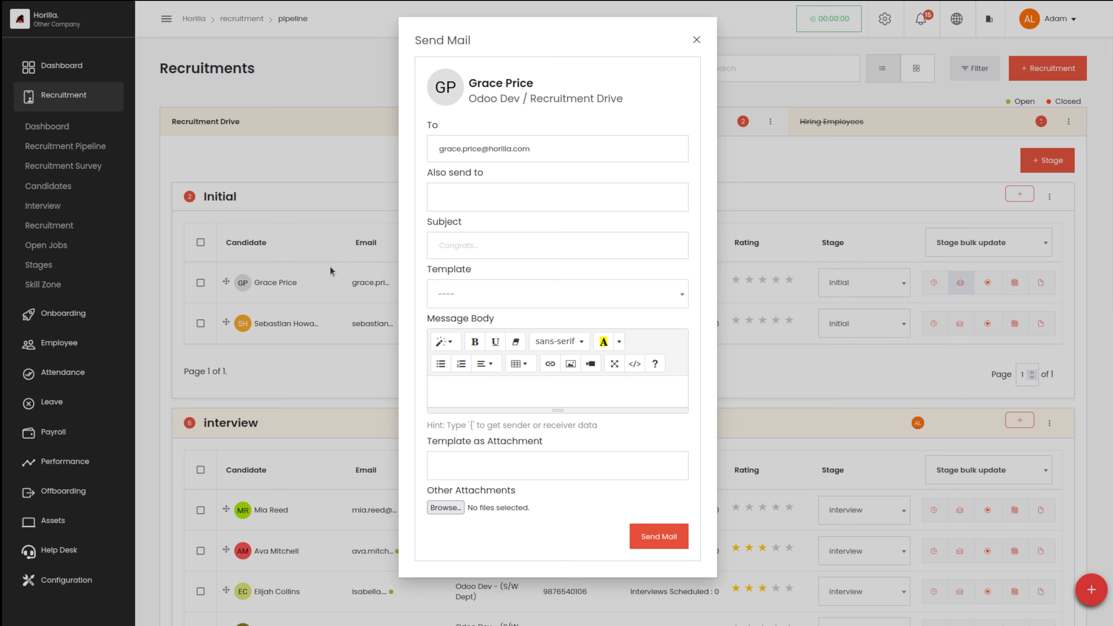
click(540, 190)
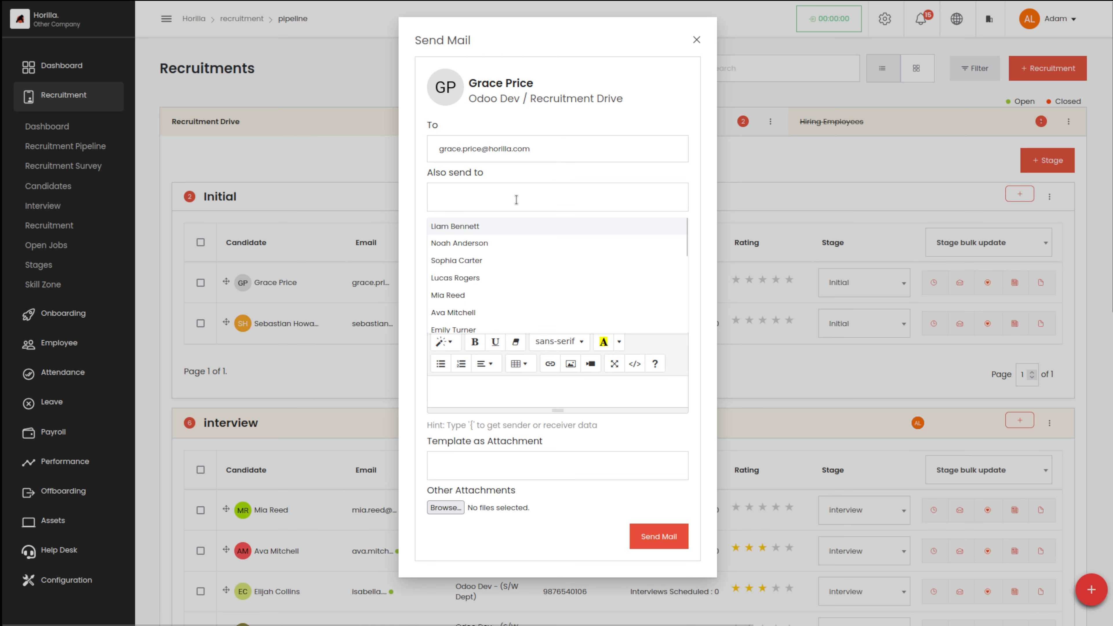
click(636, 172)
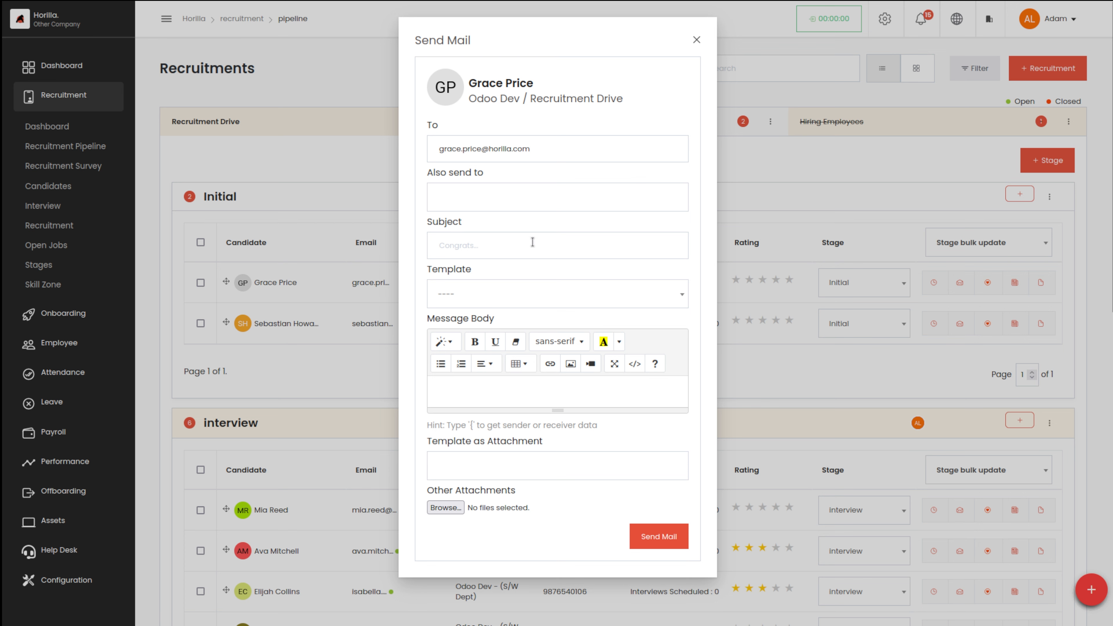
click(523, 244)
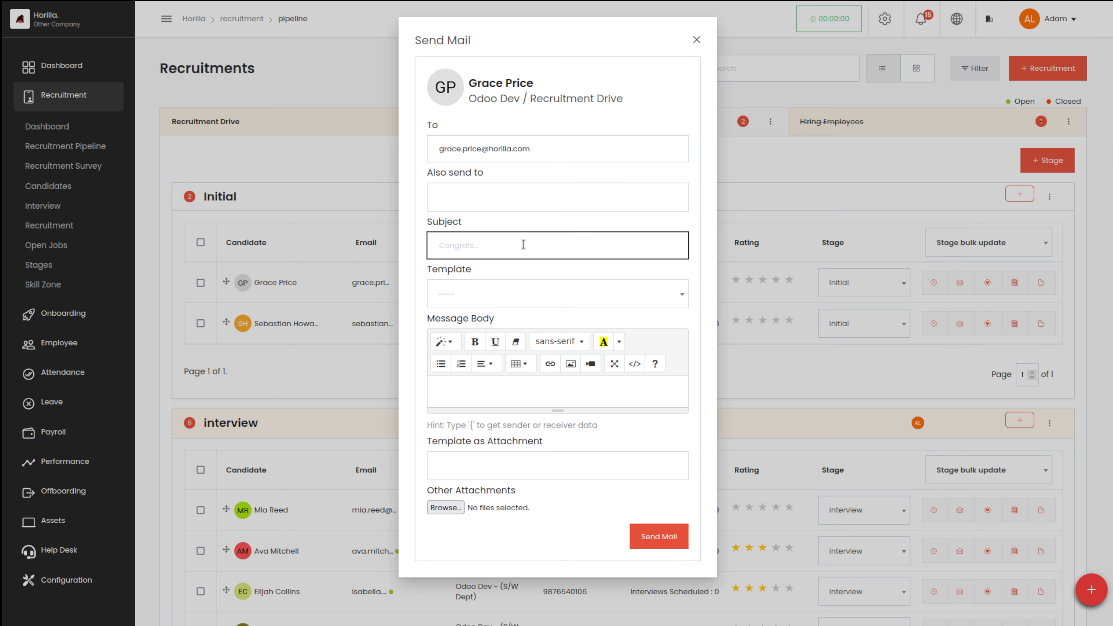
click(522, 244)
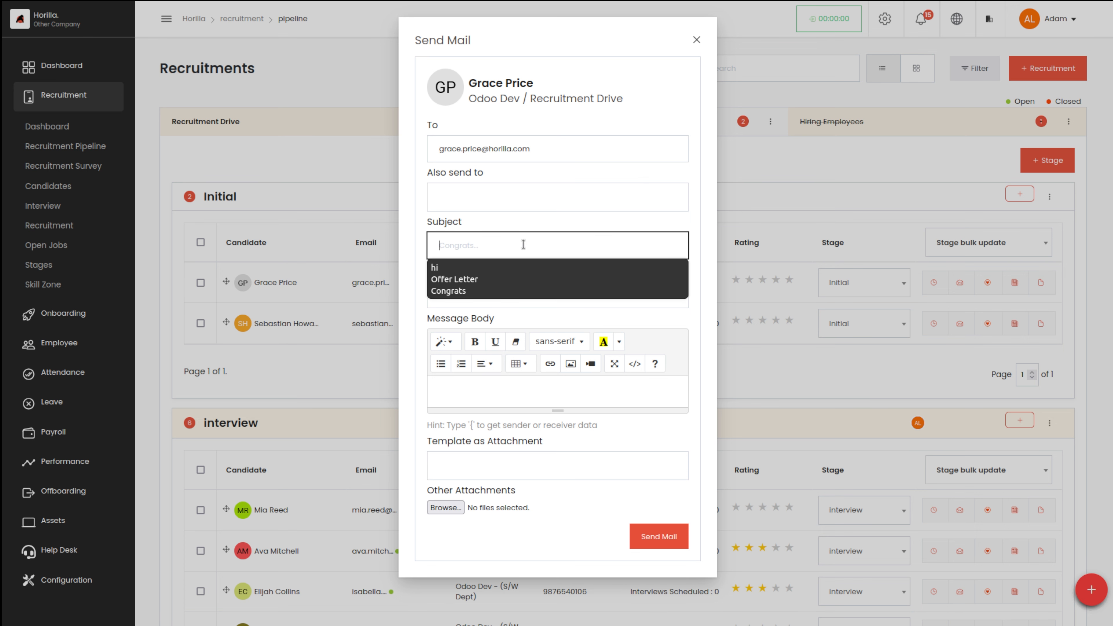
click(468, 283)
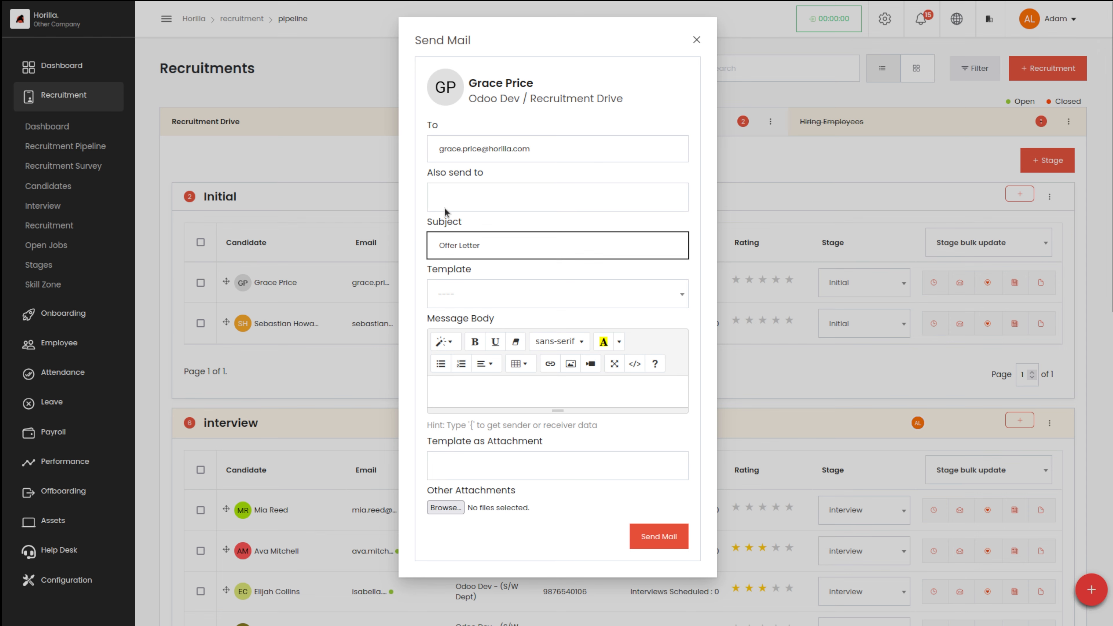
click(458, 290)
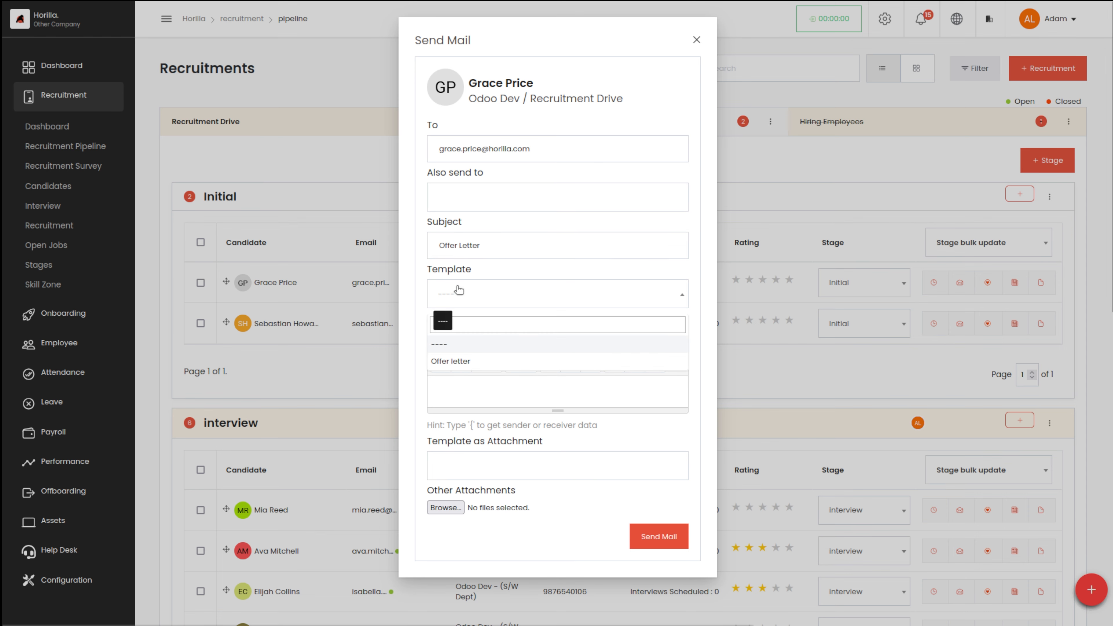
click(456, 362)
scroll(592, 432, down, 8)
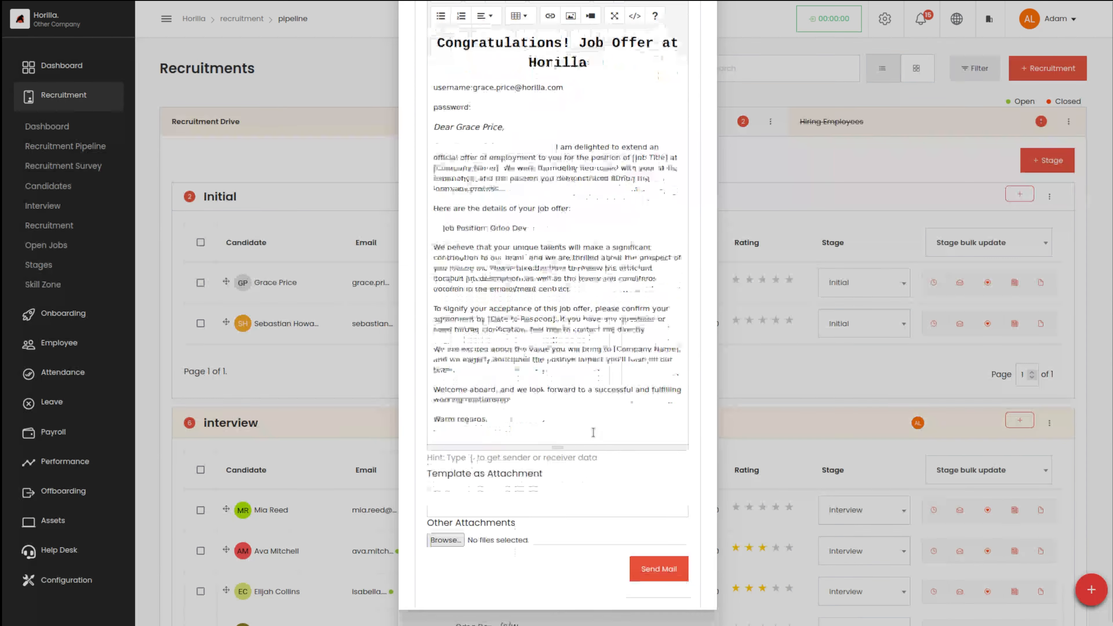
click(657, 569)
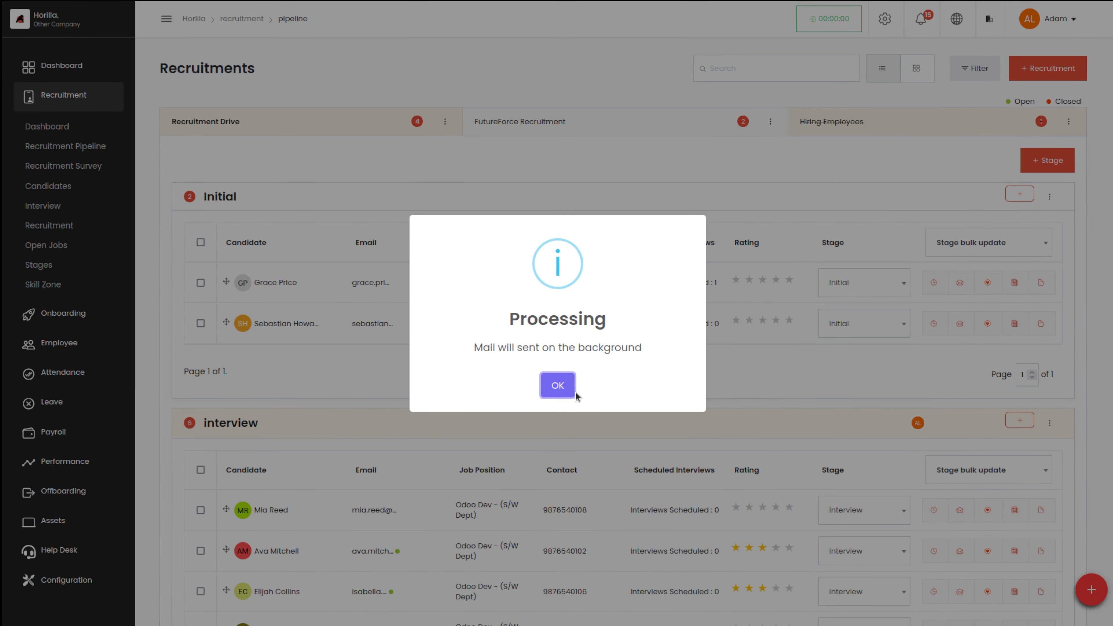
click(561, 389)
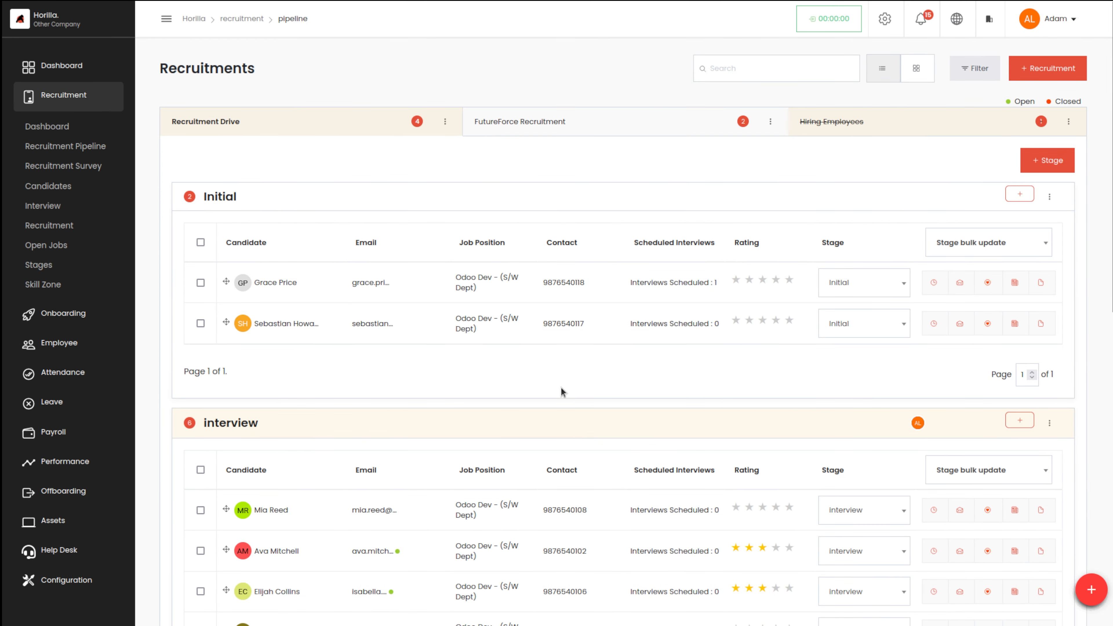
Pick the designer skill zone for the first candidate and begin a reason about design skills
click(991, 284)
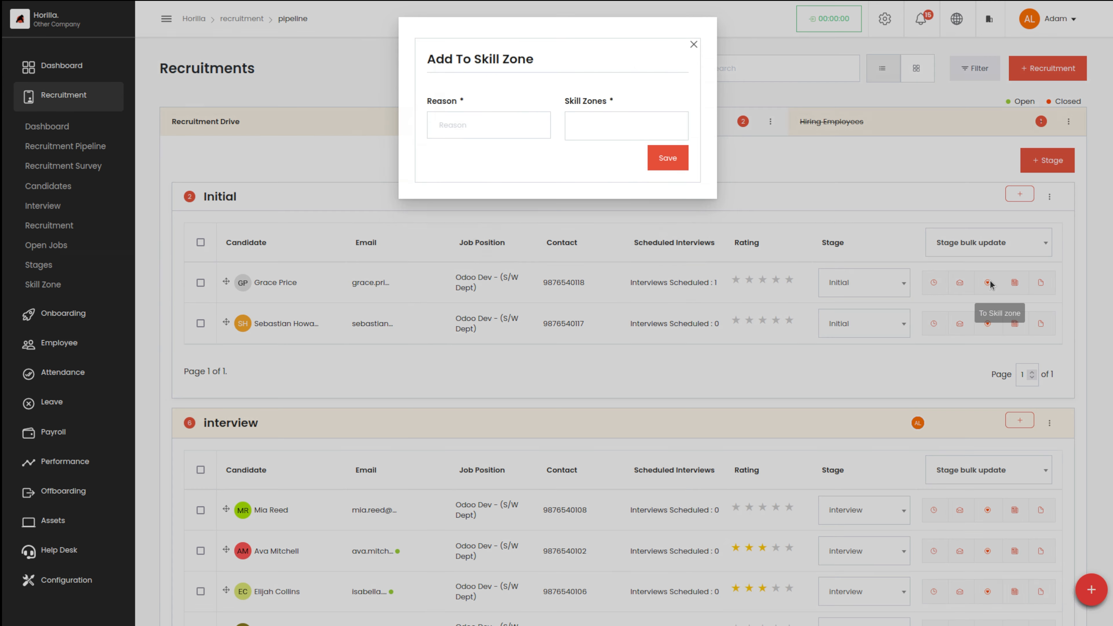
click(521, 128)
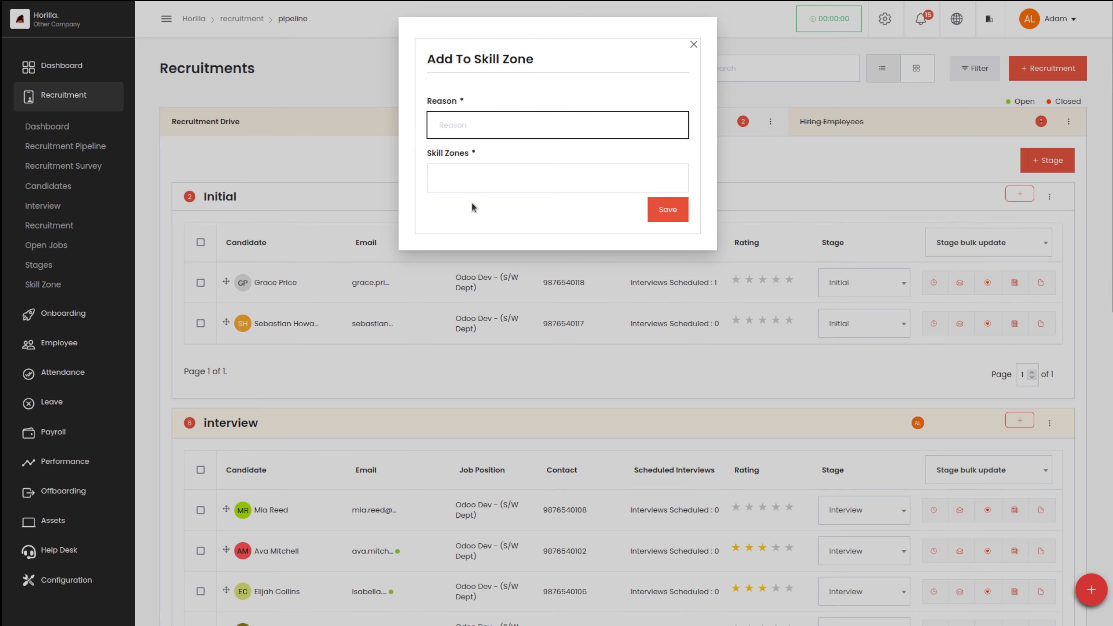
click(458, 172)
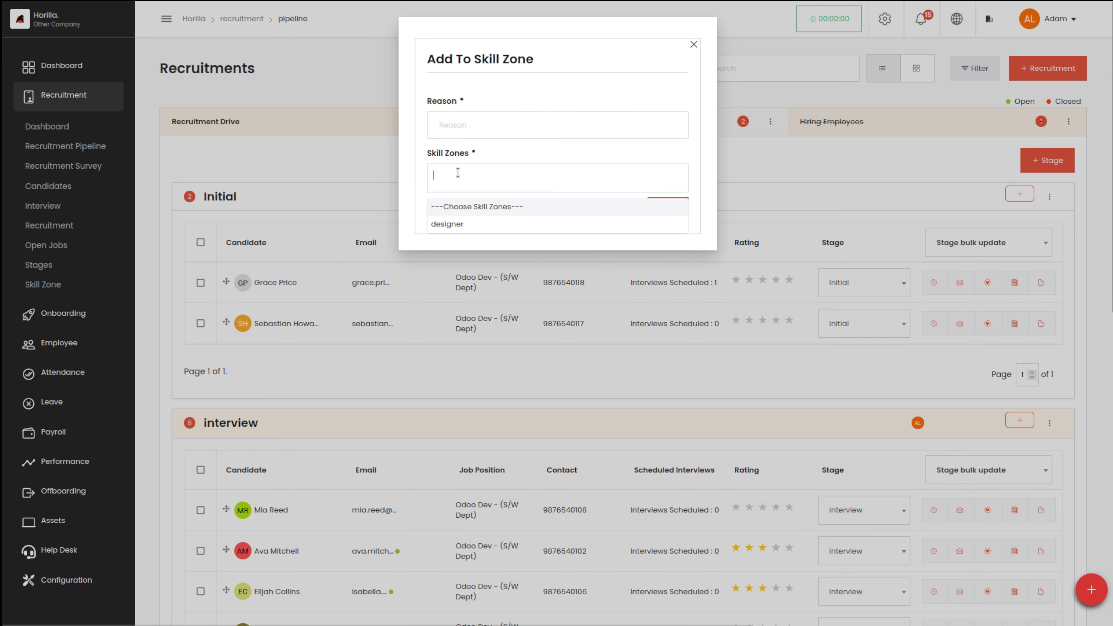
scroll(476, 209, down, 3)
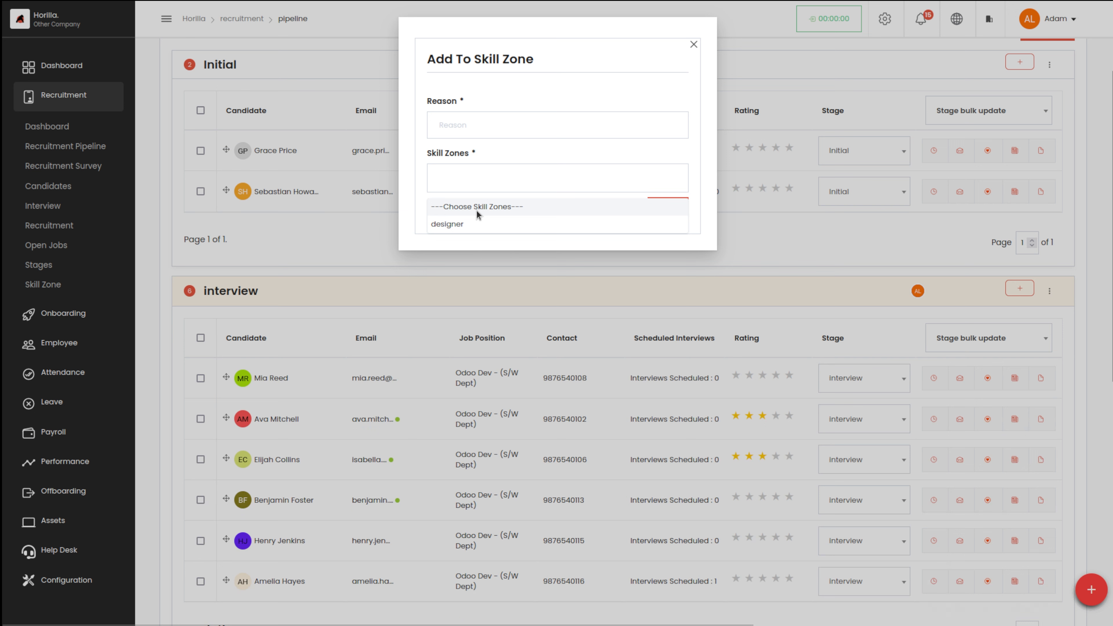
click(460, 223)
click(468, 119)
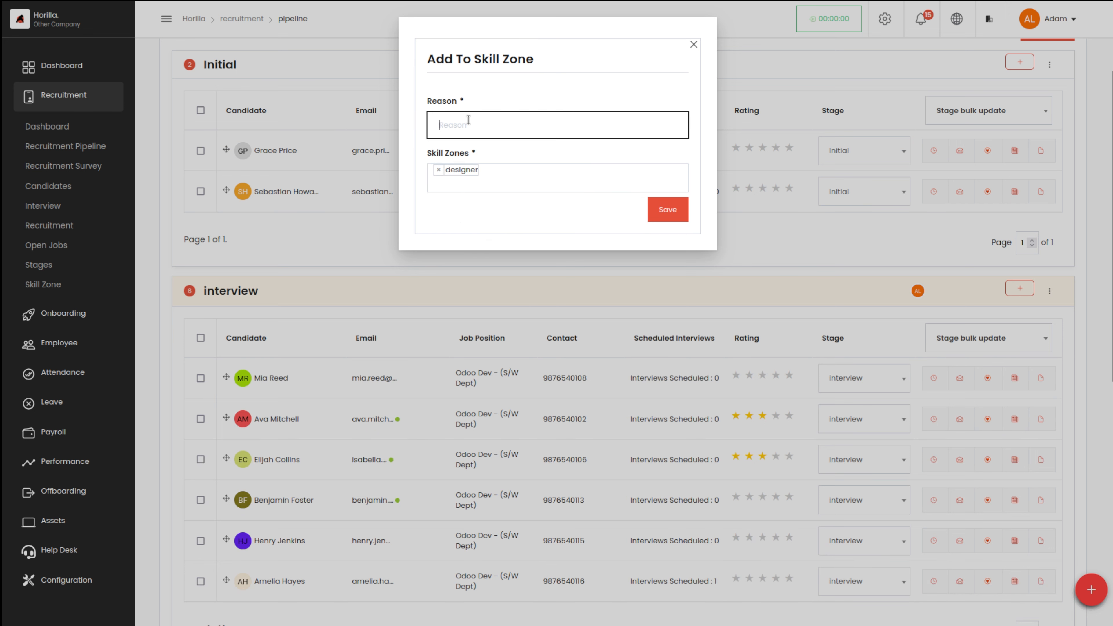
text(this pe)
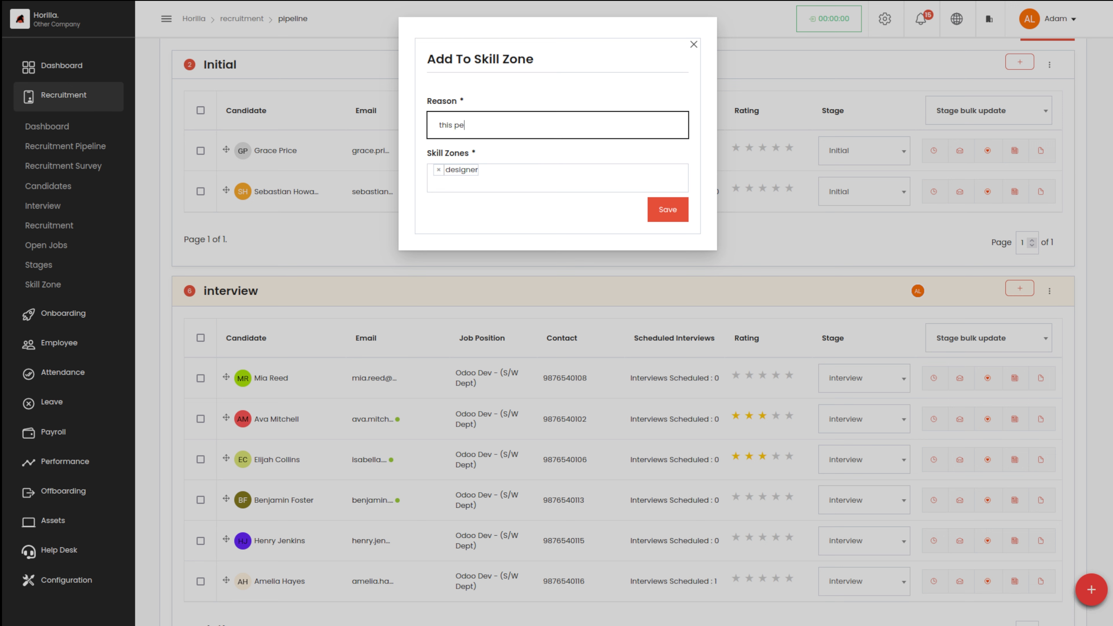
text(rson)
text( is goodn)
text( in designin)
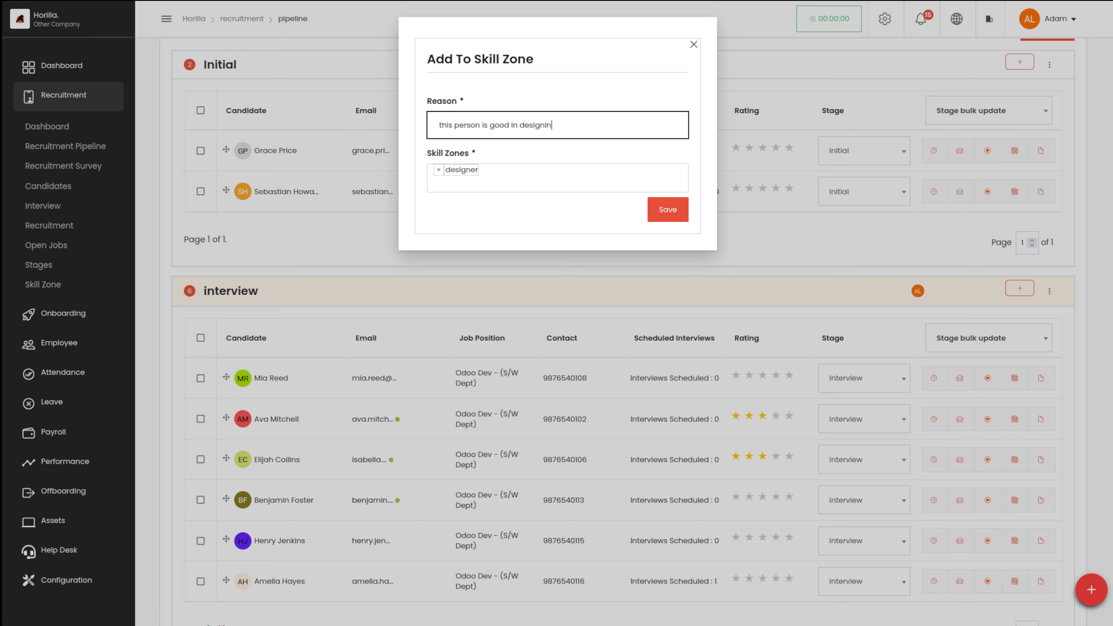